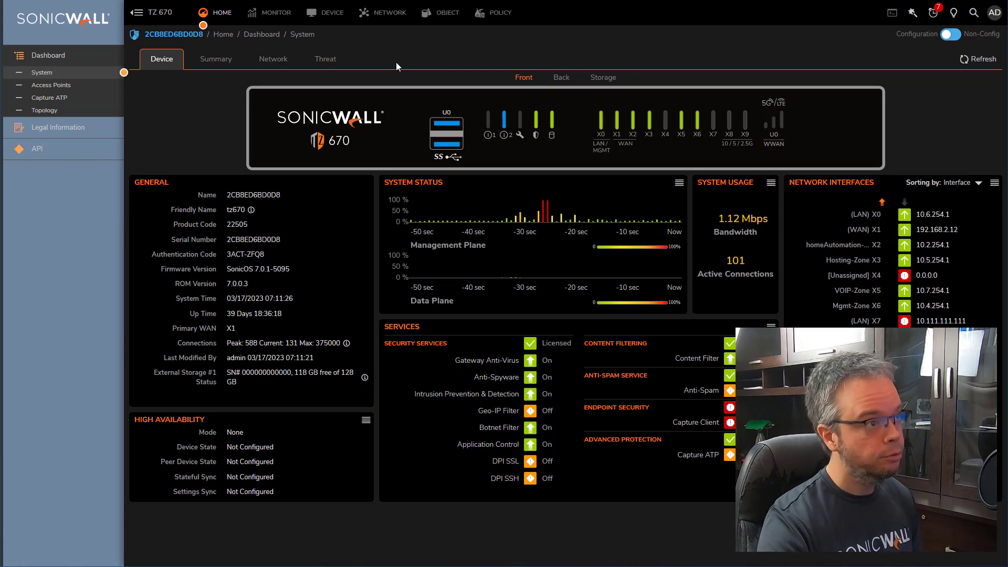
Step: In the firewall's license settings, submit Miami, North America as the nearest data center for Capture Advanced Threat Protection
{"action": "left_click", "coordinate": [328, 12]}
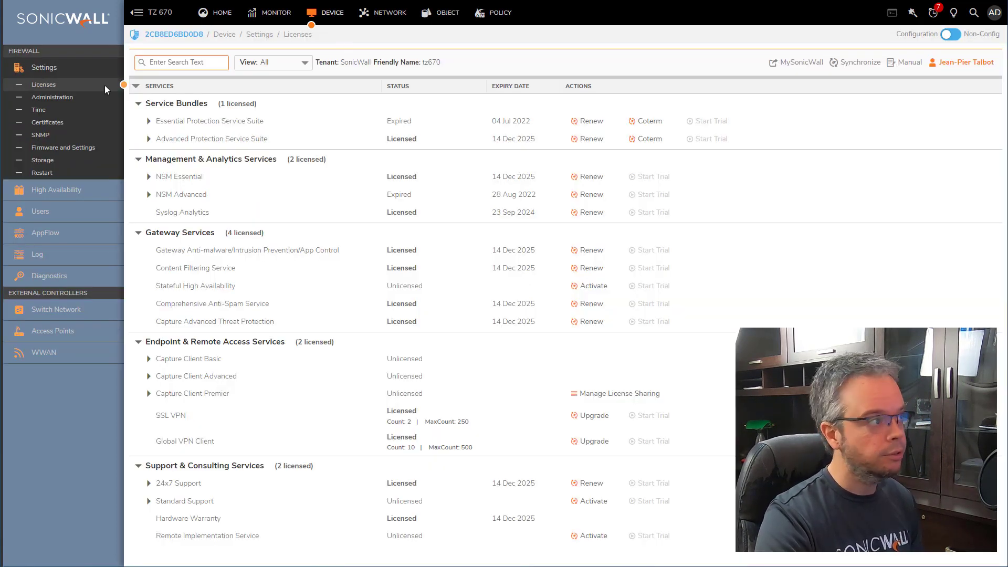
{"action": "left_click", "coordinate": [53, 88]}
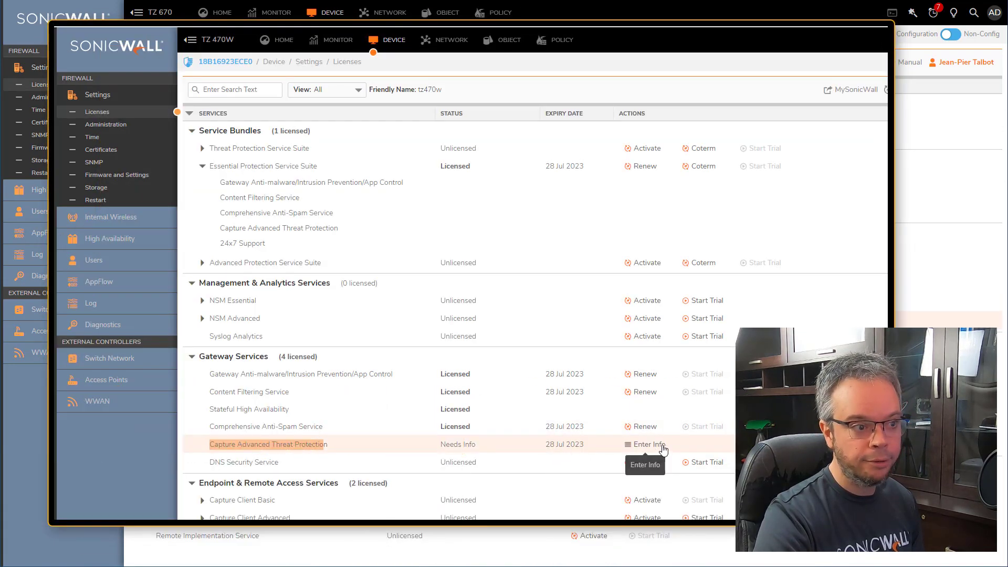
{"action": "left_click", "coordinate": [663, 447]}
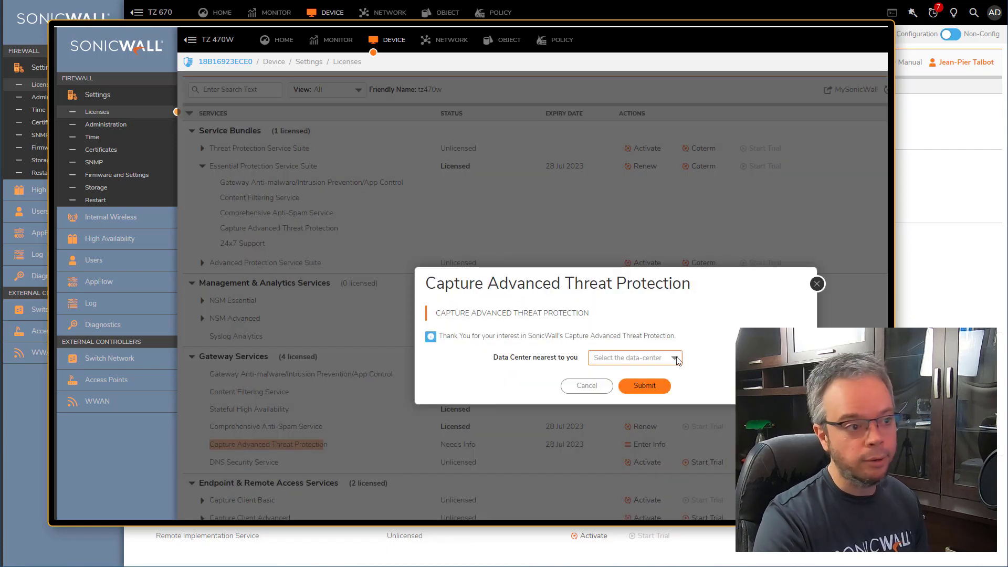
{"action": "left_click", "coordinate": [674, 357]}
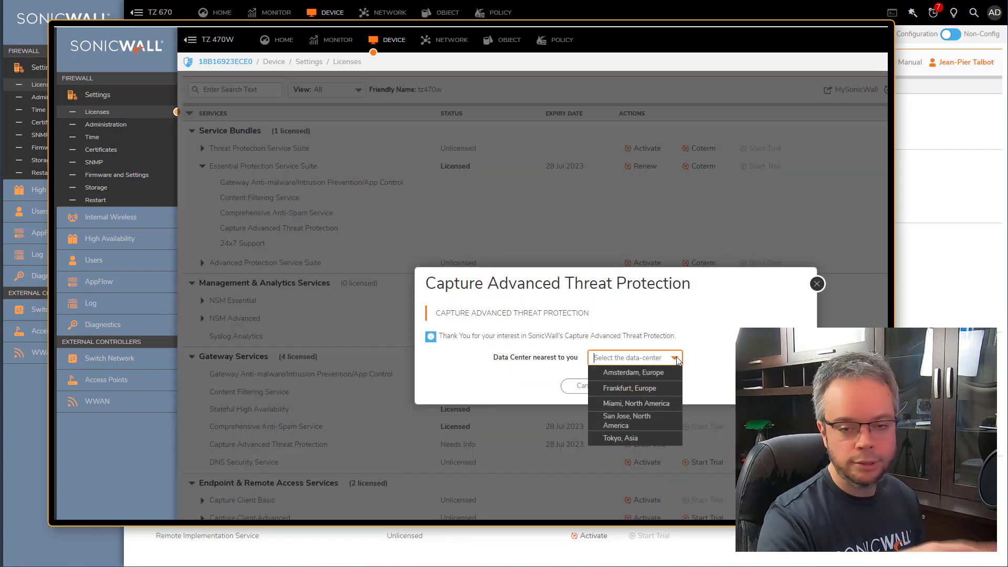
{"action": "left_click", "coordinate": [665, 404]}
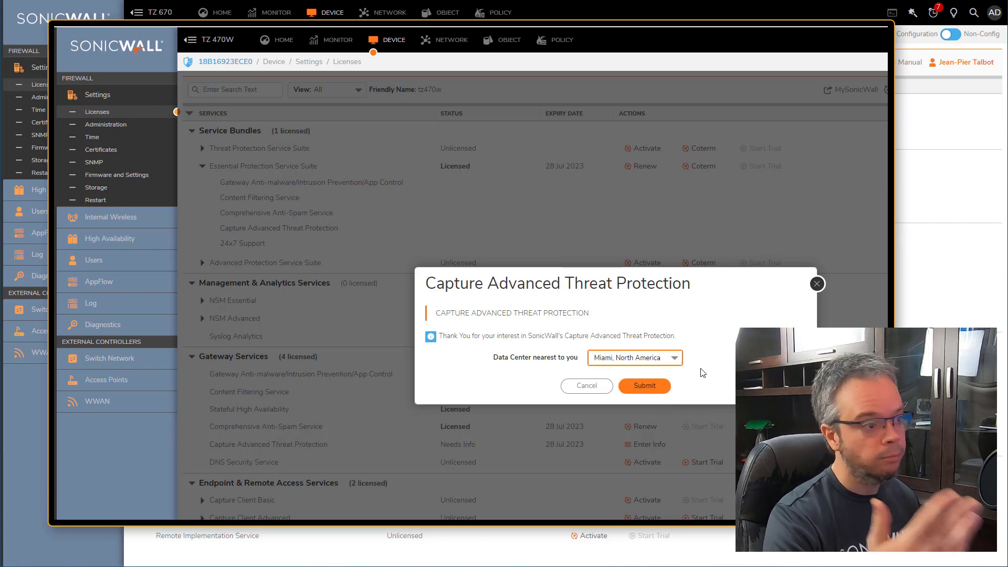
{"action": "left_click", "coordinate": [668, 389]}
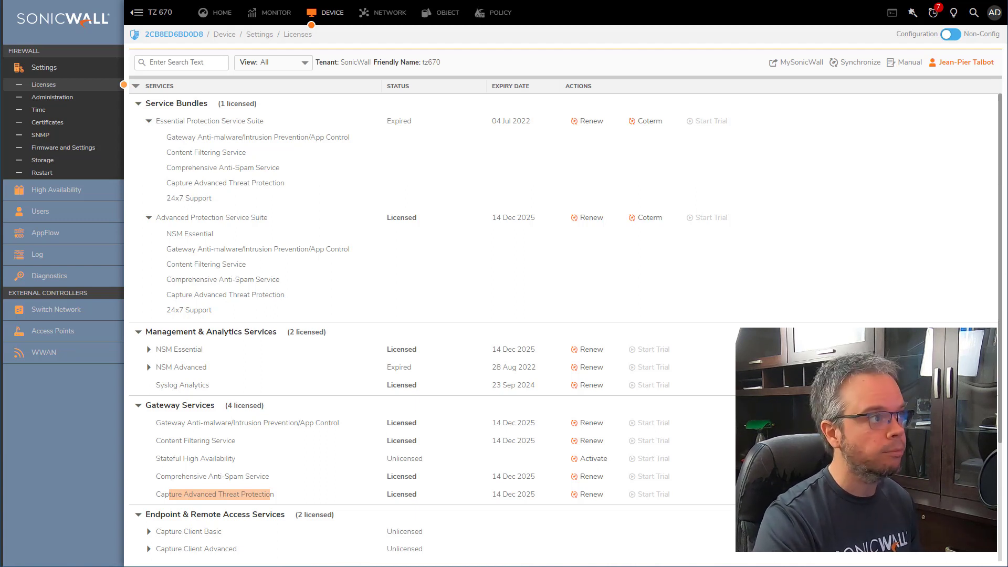
Step: Open the MySonicWall portal in a new browser tab and log in with the account password
{"action": "key", "text": "ctrl+t"}
{"action": "type", "text": "my"}
{"action": "key", "text": "Return"}
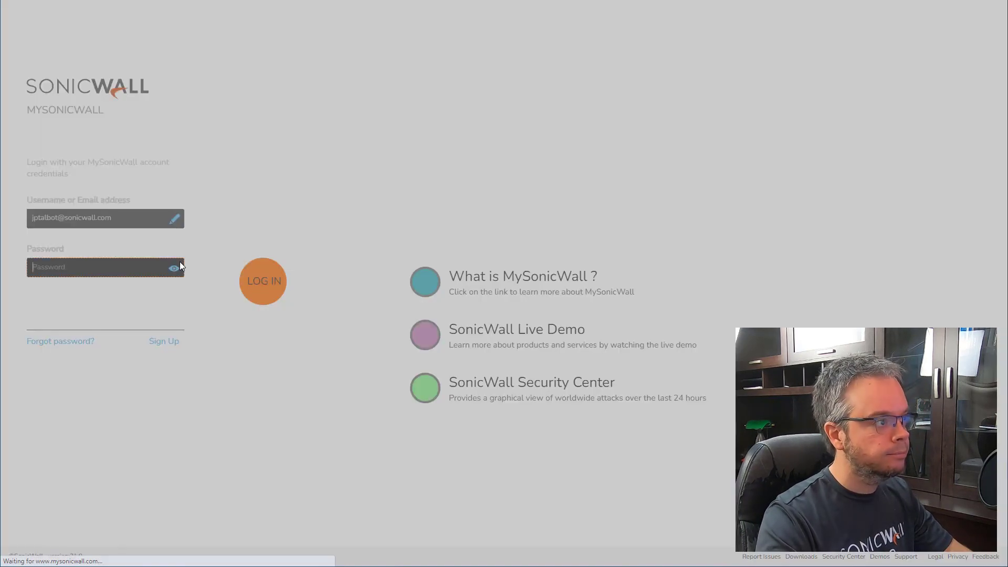
{"action": "type", "text": "•••••••••••••"}
{"action": "left_click", "coordinate": [256, 286]}
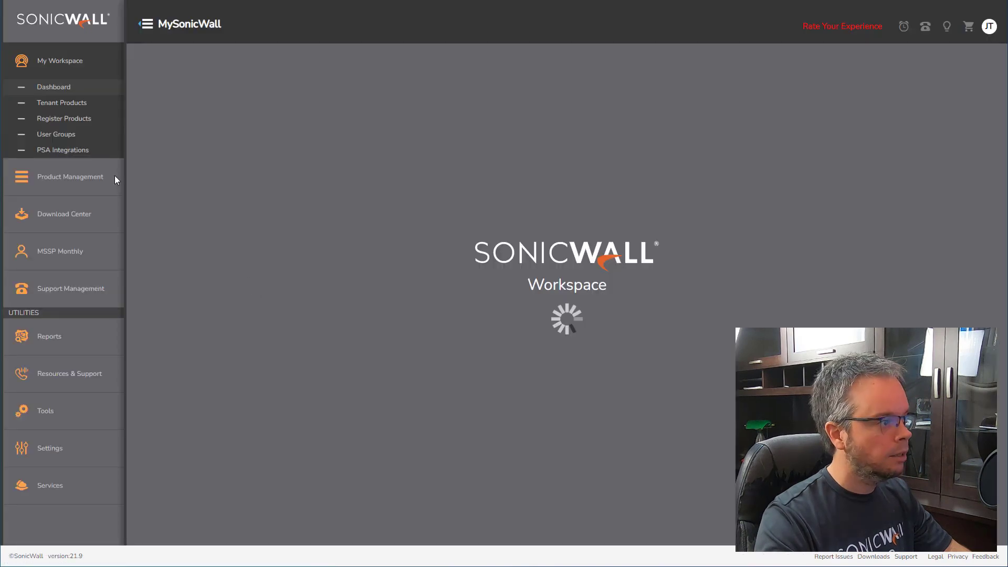
Step: Search the registered products for 670 and open the tz670 firewall's licenses
{"action": "left_click", "coordinate": [68, 176]}
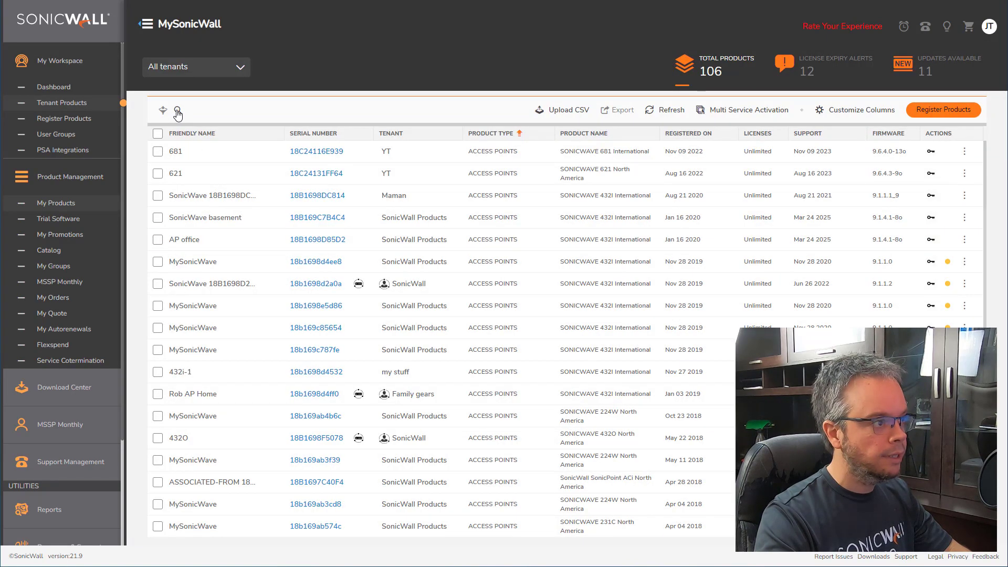
{"action": "left_click", "coordinate": [178, 112]}
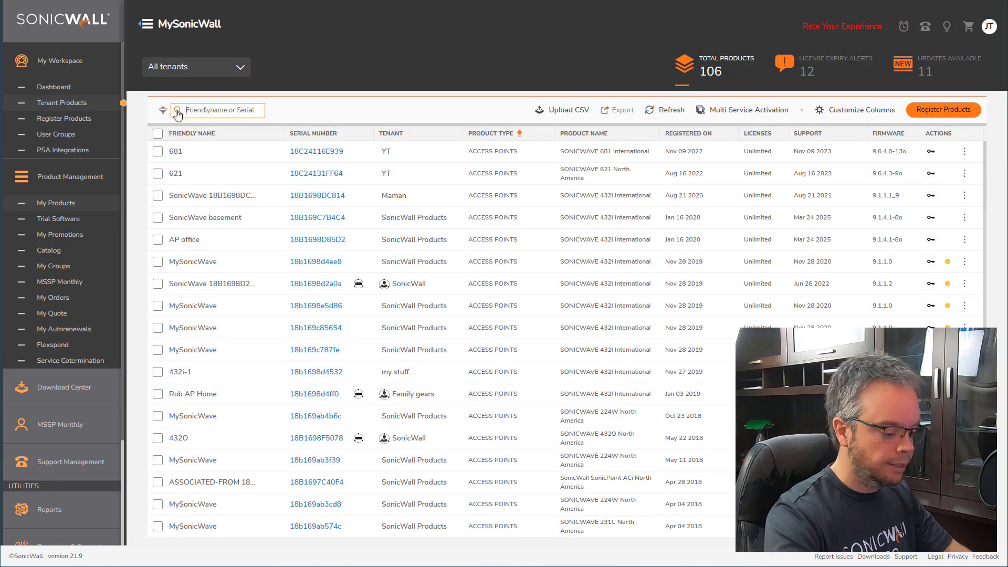
{"action": "type", "text": "670"}
{"action": "key", "text": "Return"}
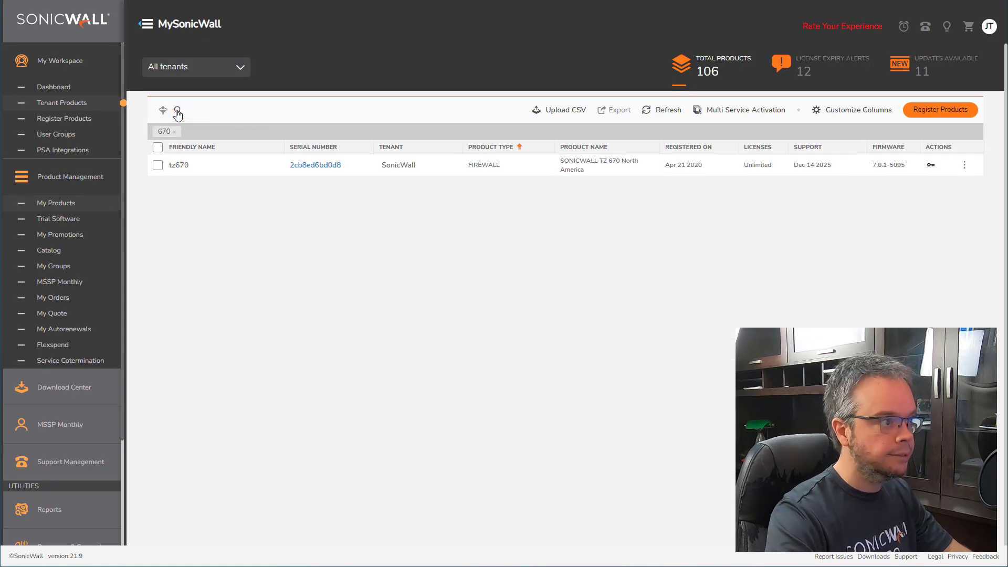
{"action": "left_click", "coordinate": [325, 169]}
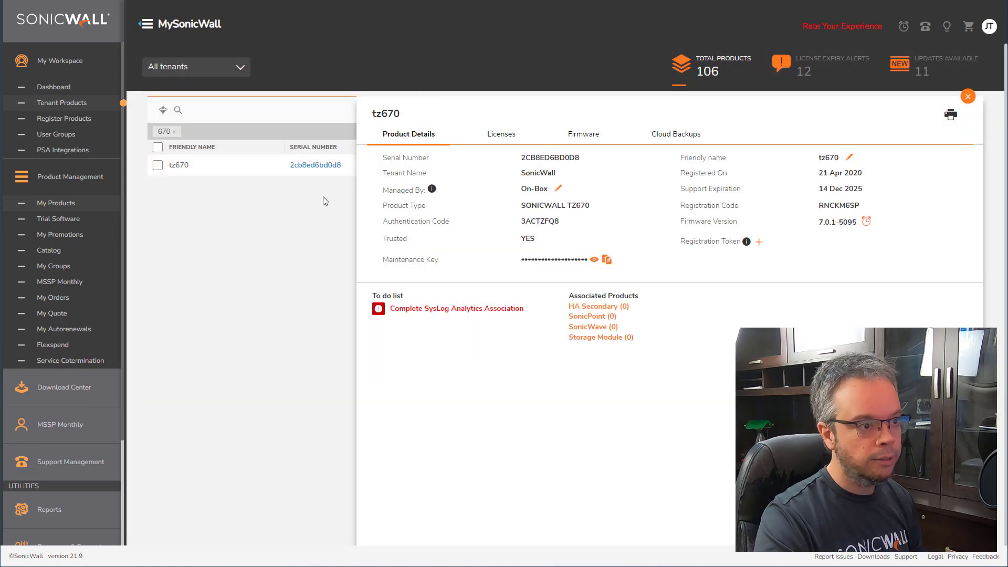
{"action": "left_click", "coordinate": [512, 139]}
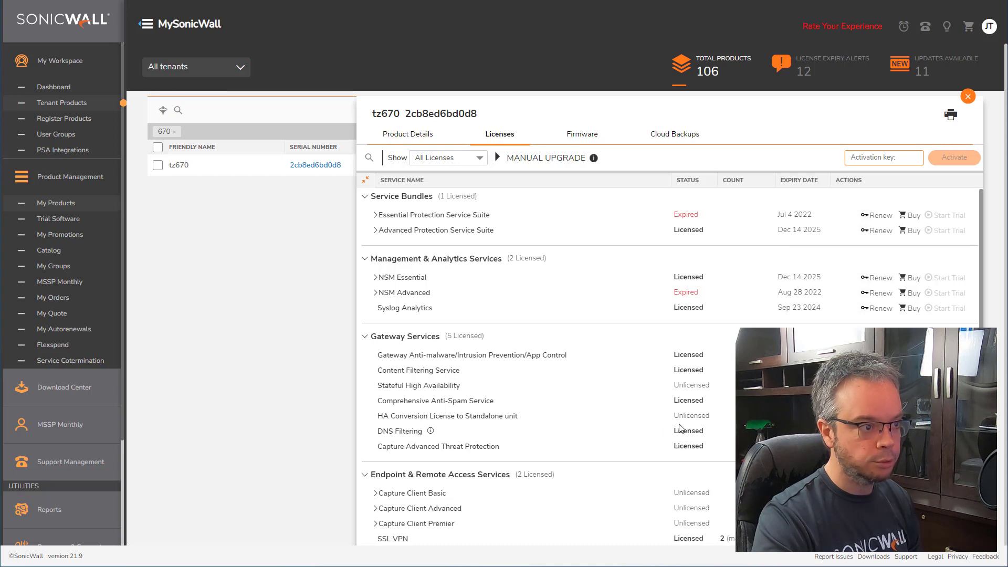
Step: Check the data center location in the service info for Capture Advanced Threat Protection, and close the status window
{"action": "mouse_move", "coordinate": [382, 448]}
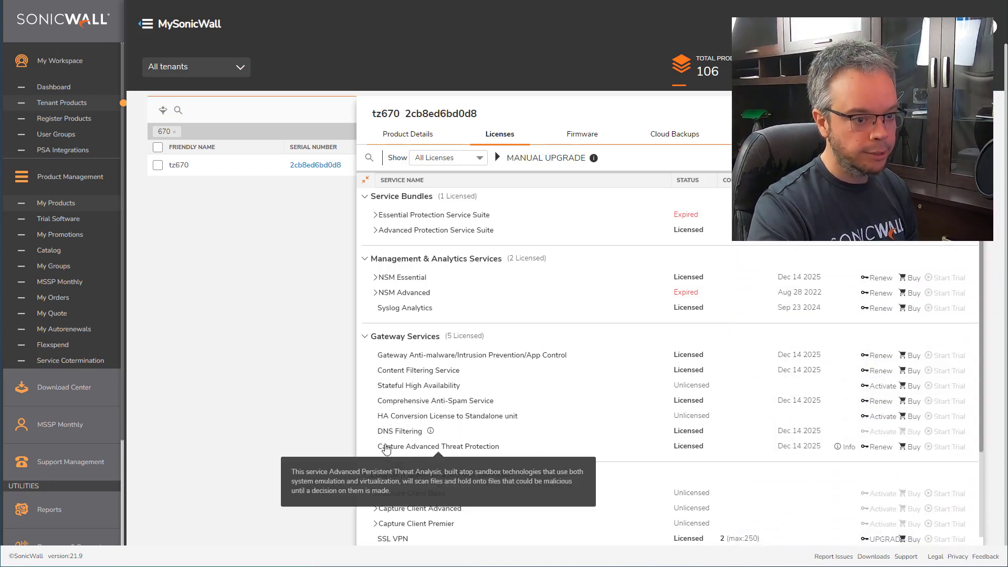
{"action": "left_click_drag", "start_coordinate": [385, 447], "coordinate": [477, 448]}
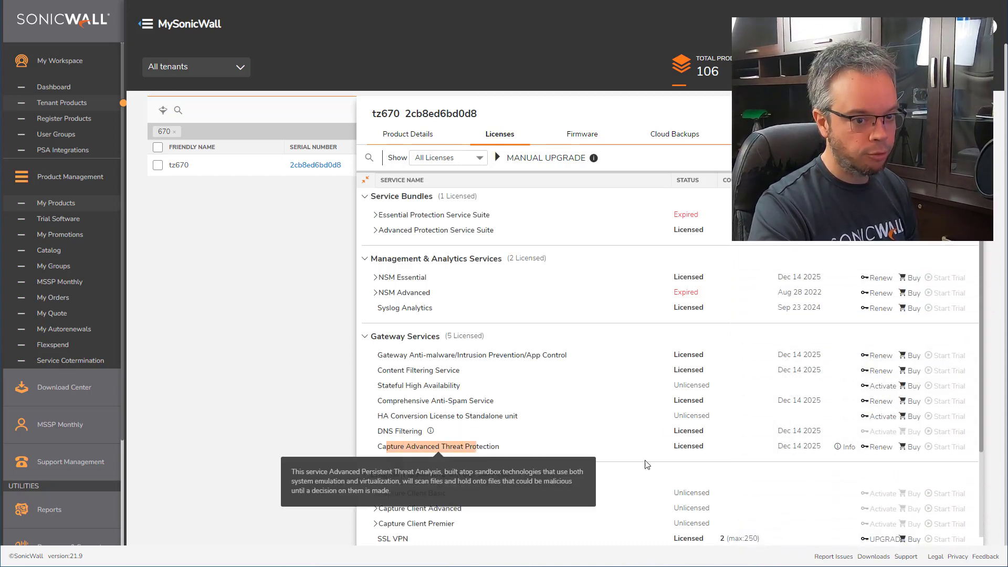
{"action": "left_click", "coordinate": [847, 448]}
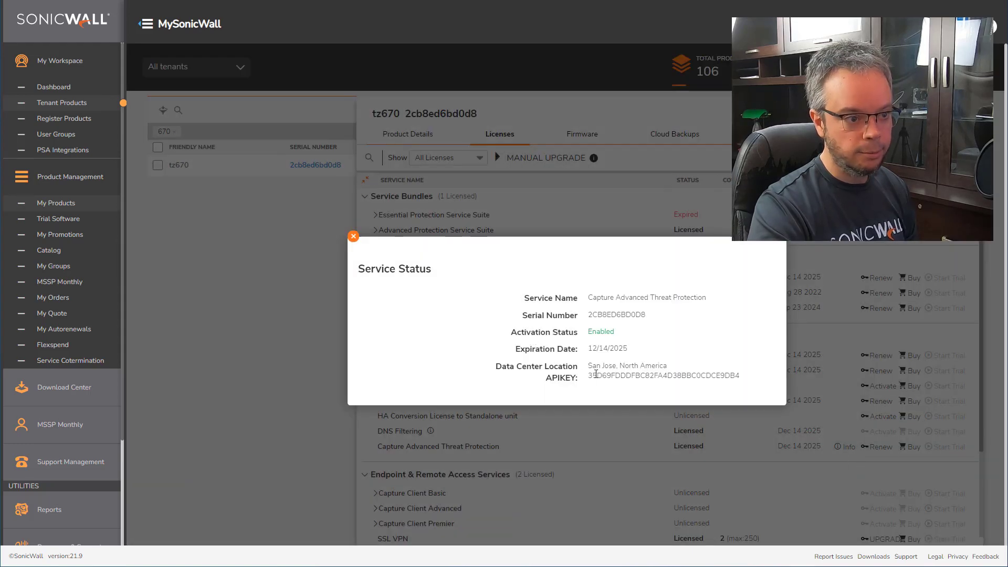
{"action": "left_click_drag", "start_coordinate": [589, 364], "coordinate": [679, 391]}
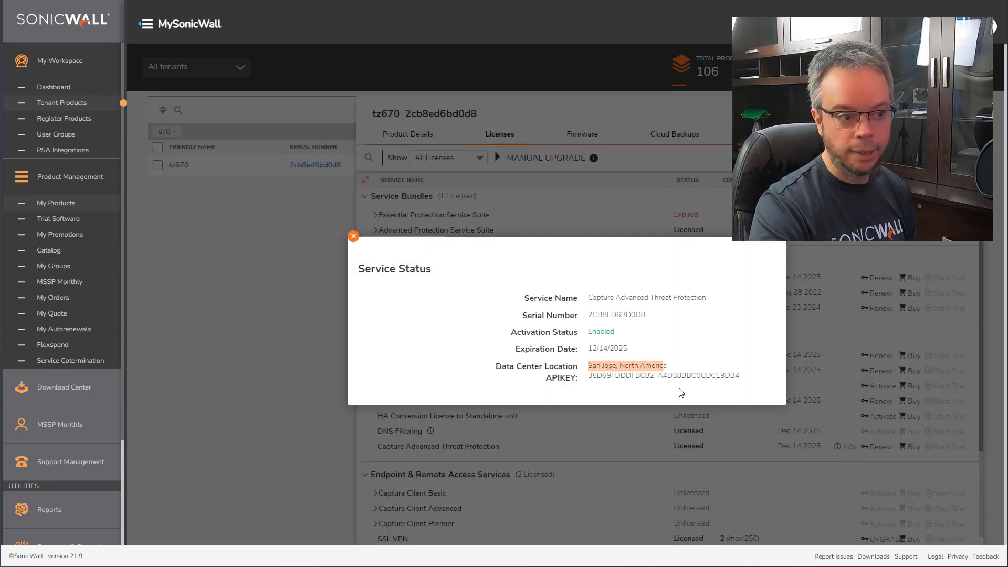
{"action": "left_click", "coordinate": [697, 435]}
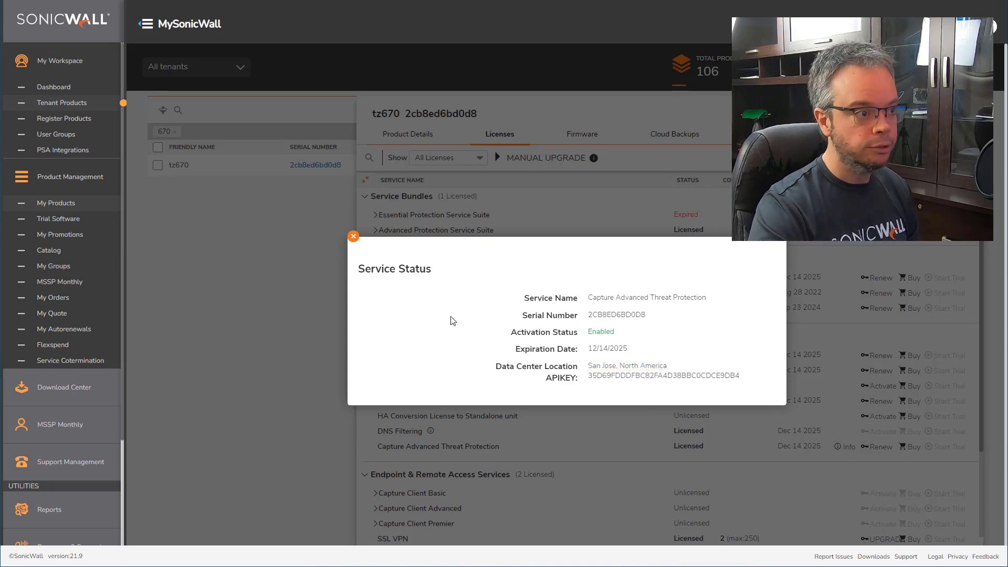
{"action": "left_click", "coordinate": [354, 236]}
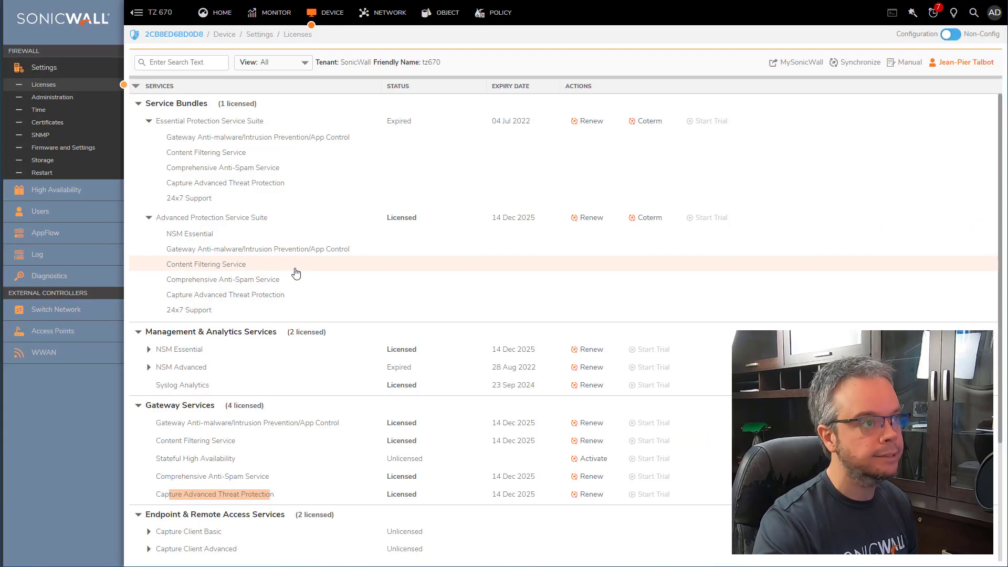
Step: Switch back to the TZ 670 management interface, enable Capture ATP in its policy settings and accept the change
{"action": "left_click", "coordinate": [492, 13]}
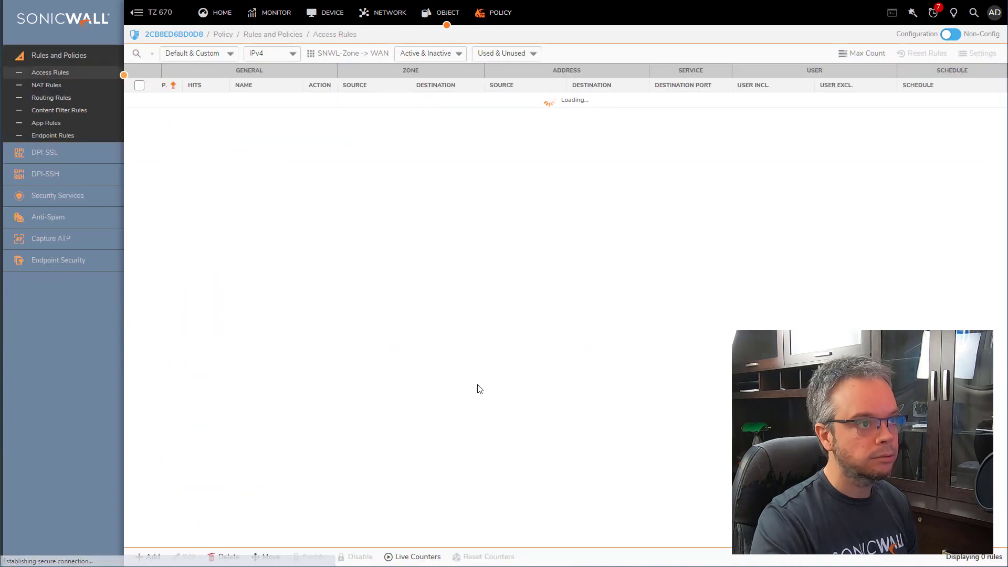
{"action": "left_click", "coordinate": [81, 243]}
{"action": "left_click", "coordinate": [79, 257]}
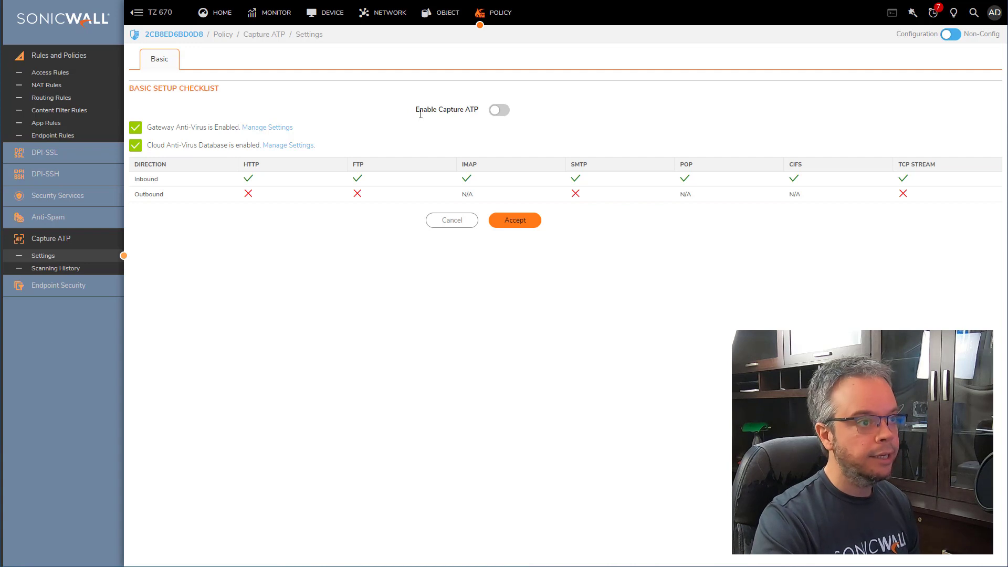
{"action": "left_click_drag", "start_coordinate": [421, 113], "coordinate": [475, 107]}
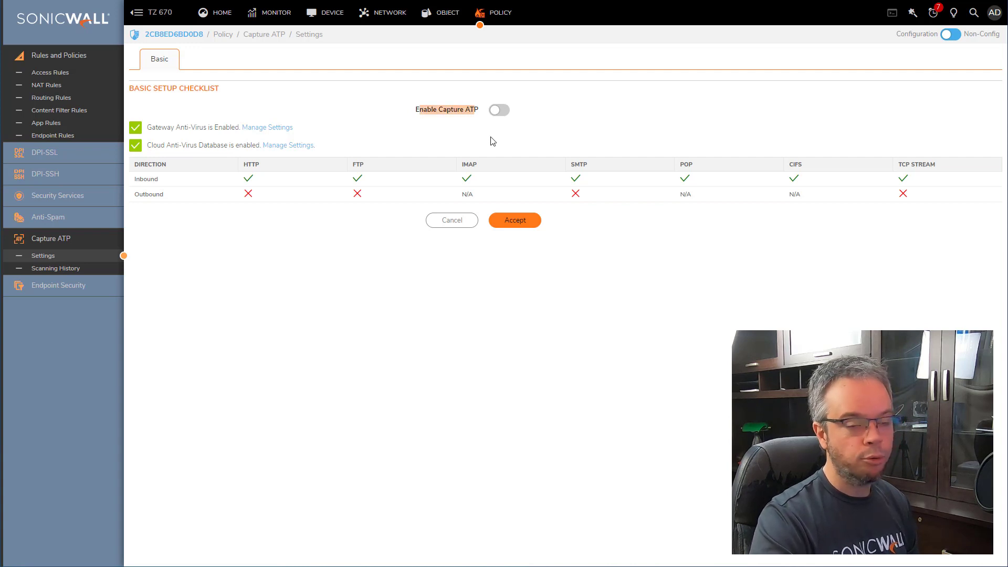
{"action": "left_click", "coordinate": [499, 111]}
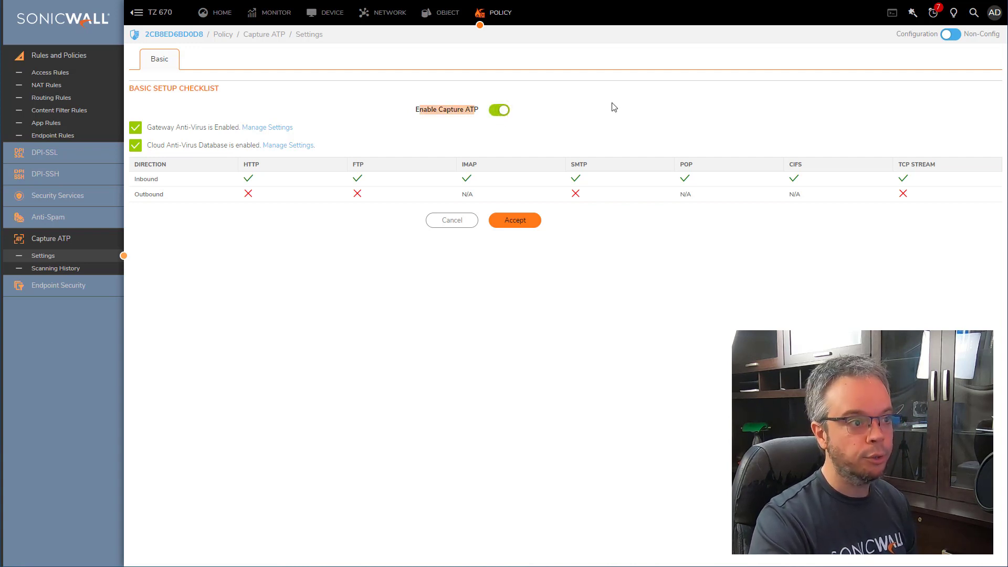
{"action": "left_click", "coordinate": [527, 222]}
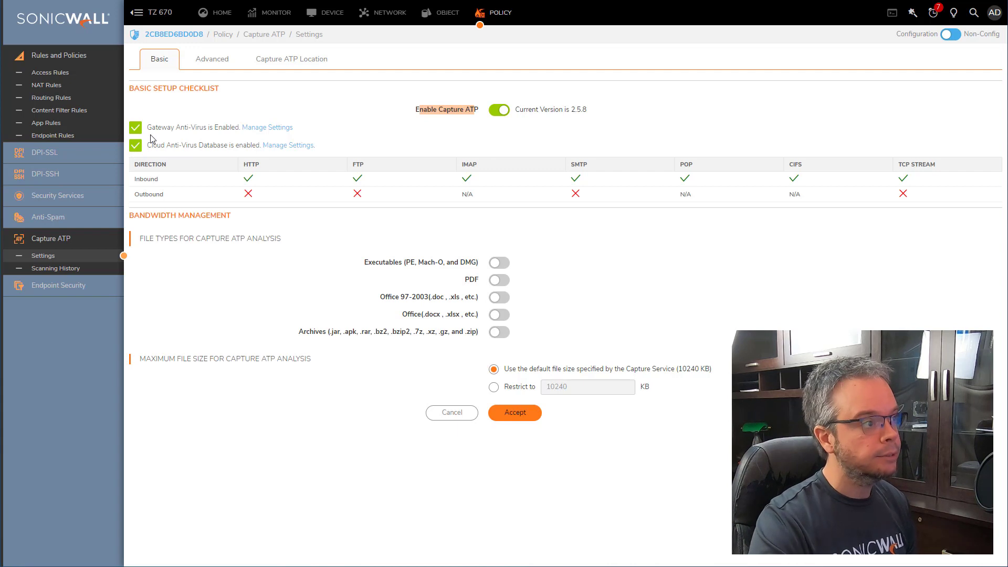
Step: Review the Gateway Anti-Virus settings linked from the basic setup checklist, and return to the Capture ATP settings
{"action": "left_click_drag", "start_coordinate": [151, 127], "coordinate": [206, 129]}
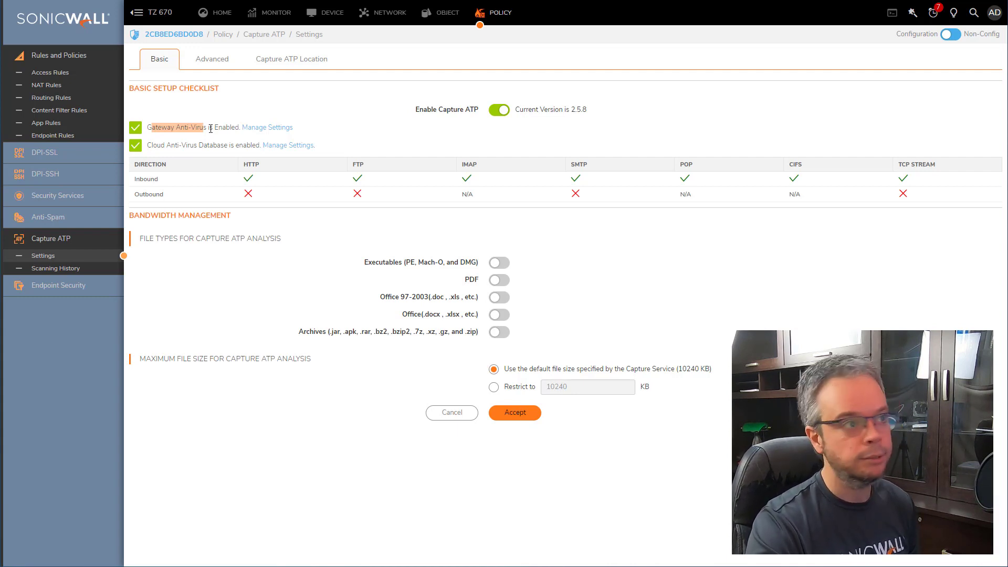
{"action": "left_click", "coordinate": [152, 125]}
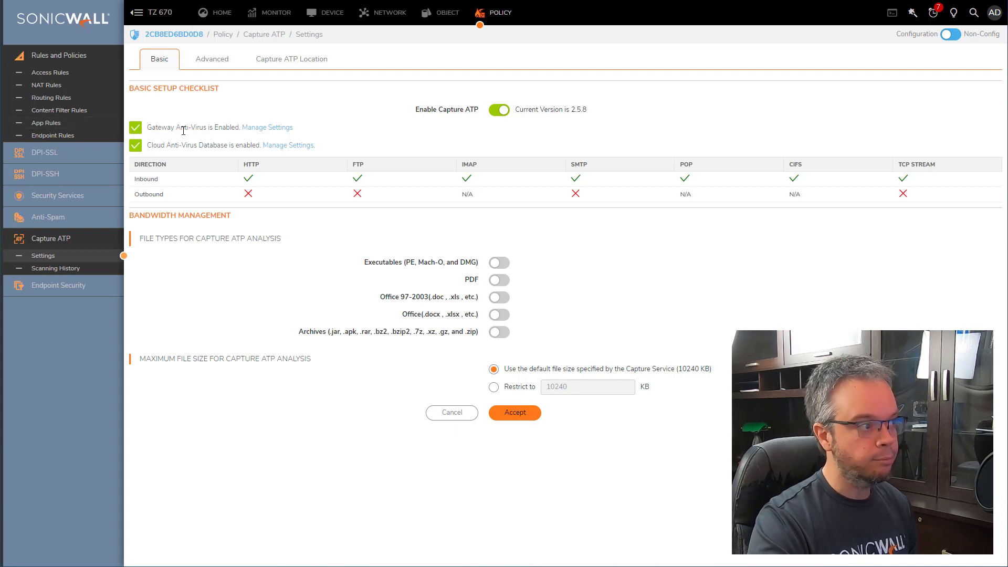
{"action": "left_click", "coordinate": [262, 130]}
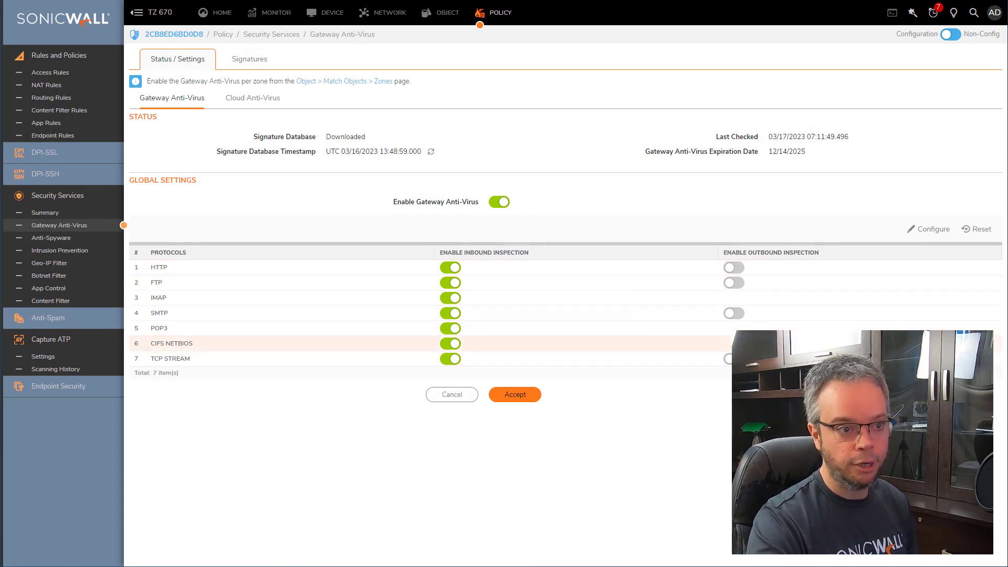
{"action": "left_click", "coordinate": [76, 358]}
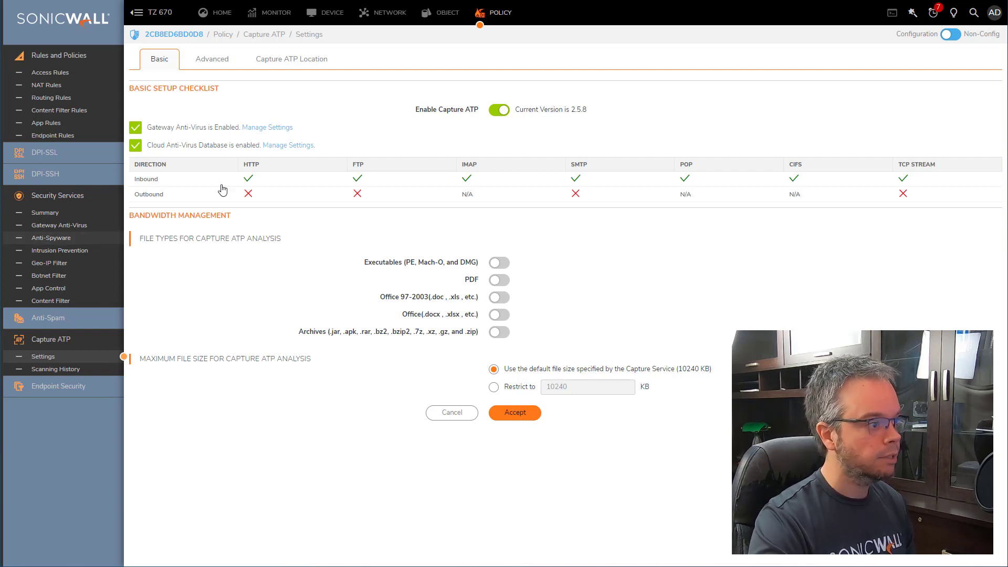
Step: In the Gateway Anti-Virus settings, enable outbound inspection for HTTP, FTP, SMTP and TCP Stream, and accept the changes
{"action": "left_click", "coordinate": [66, 231]}
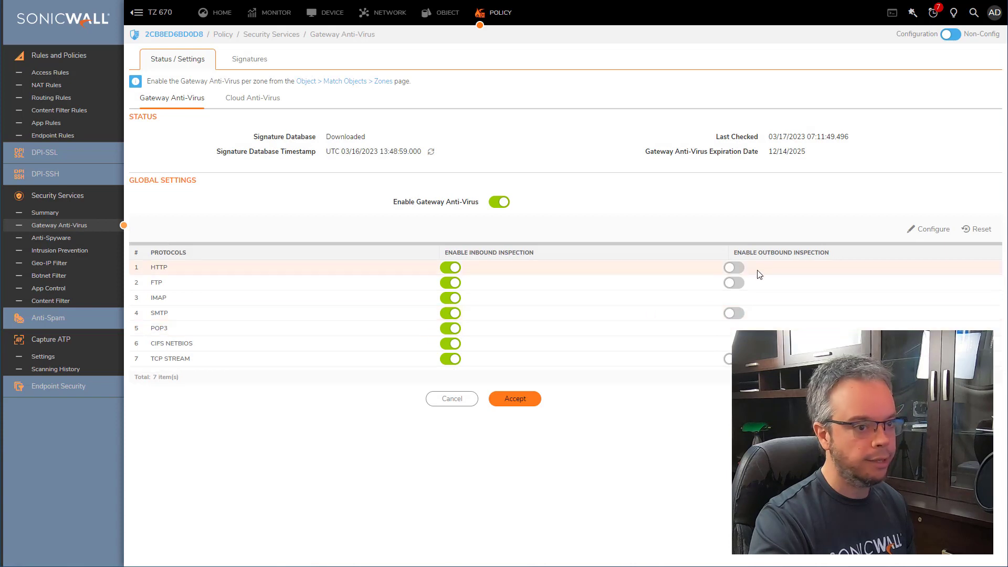
{"action": "left_click", "coordinate": [737, 269]}
{"action": "left_click", "coordinate": [734, 282]}
{"action": "left_click", "coordinate": [734, 312]}
{"action": "left_click", "coordinate": [733, 359]}
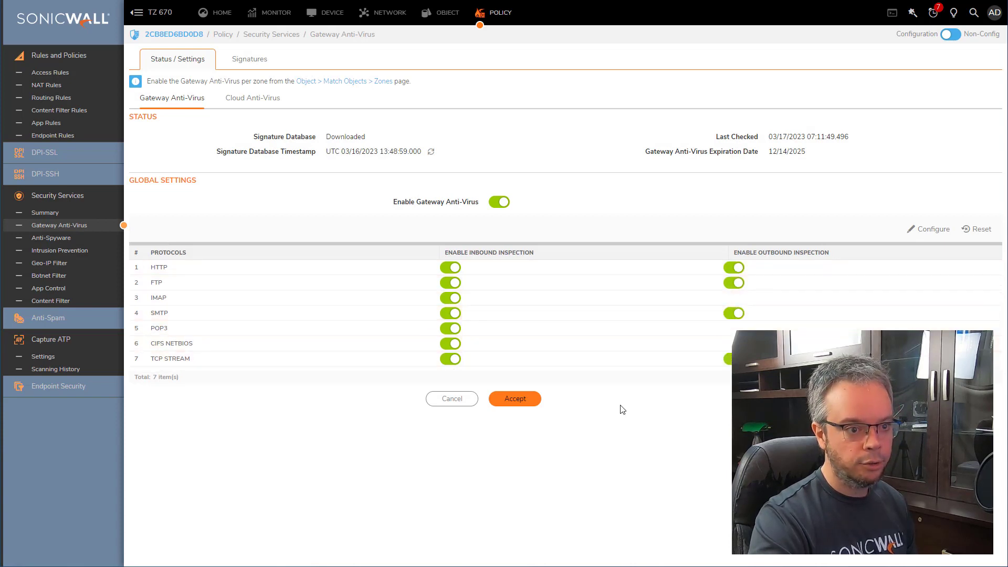
{"action": "left_click", "coordinate": [523, 400]}
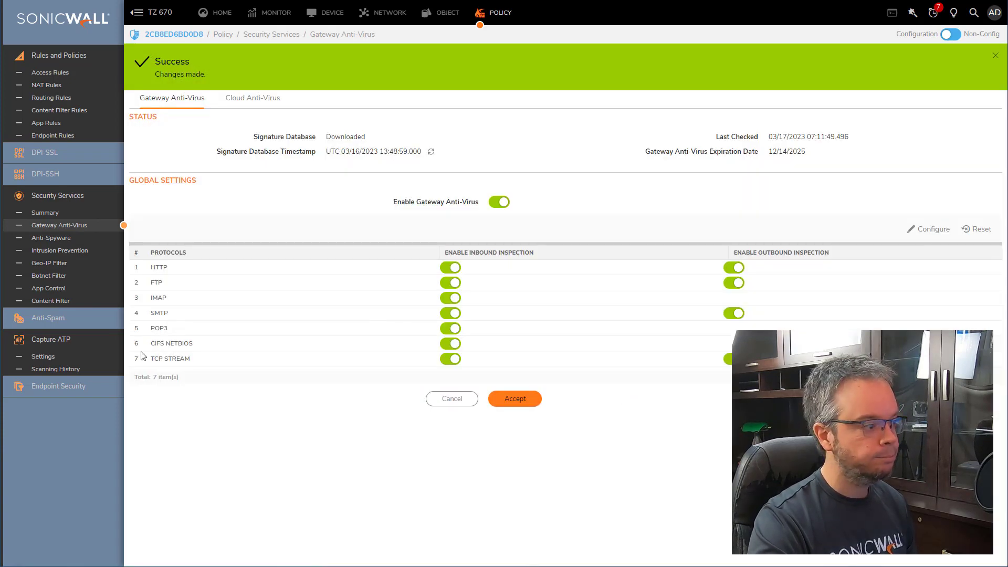
Step: Recheck the protocols in the Capture ATP checklist, and open the zones list to review where Gateway Anti-Virus is enabled
{"action": "left_click", "coordinate": [91, 359]}
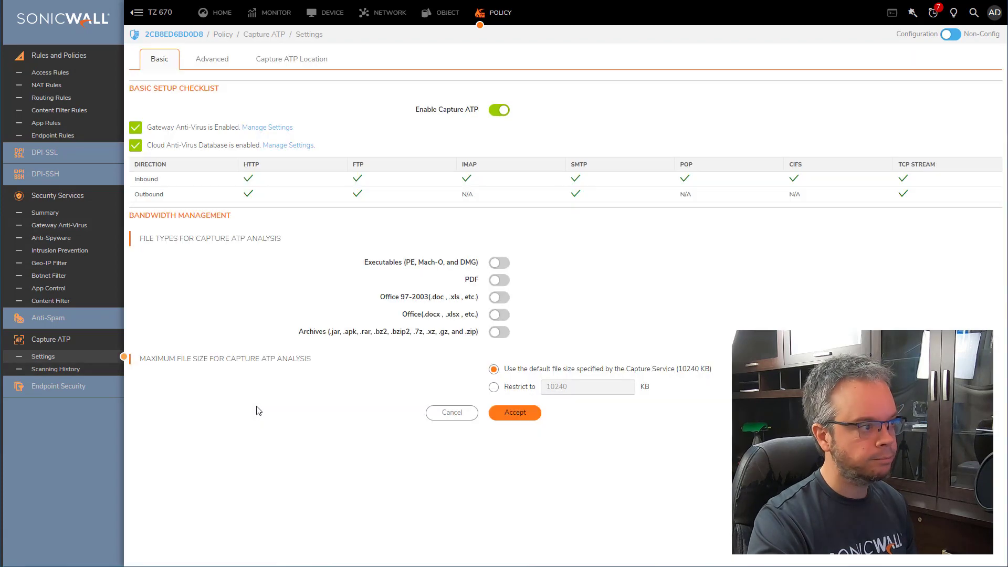
{"action": "left_click", "coordinate": [270, 128]}
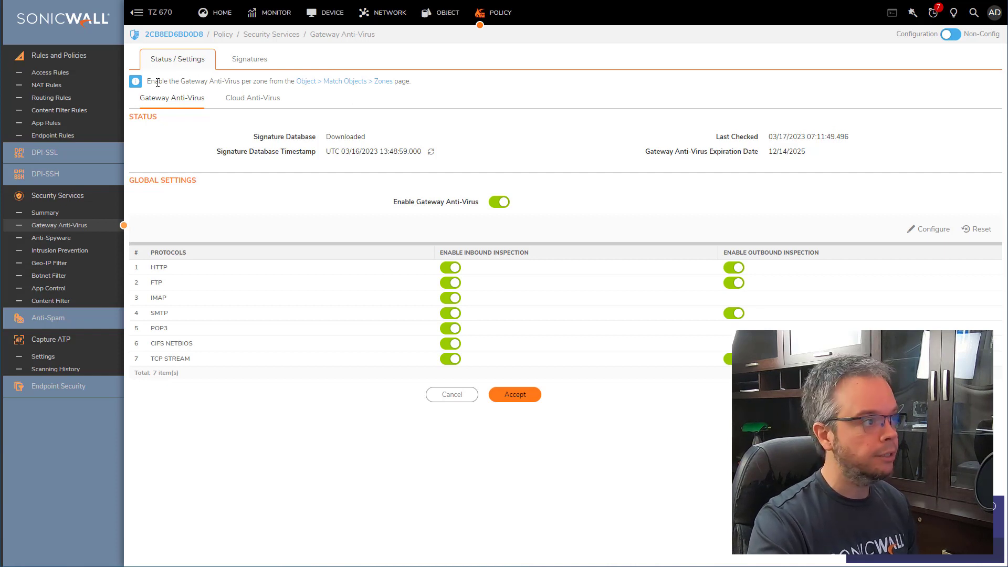
{"action": "left_click_drag", "start_coordinate": [177, 82], "coordinate": [286, 83]}
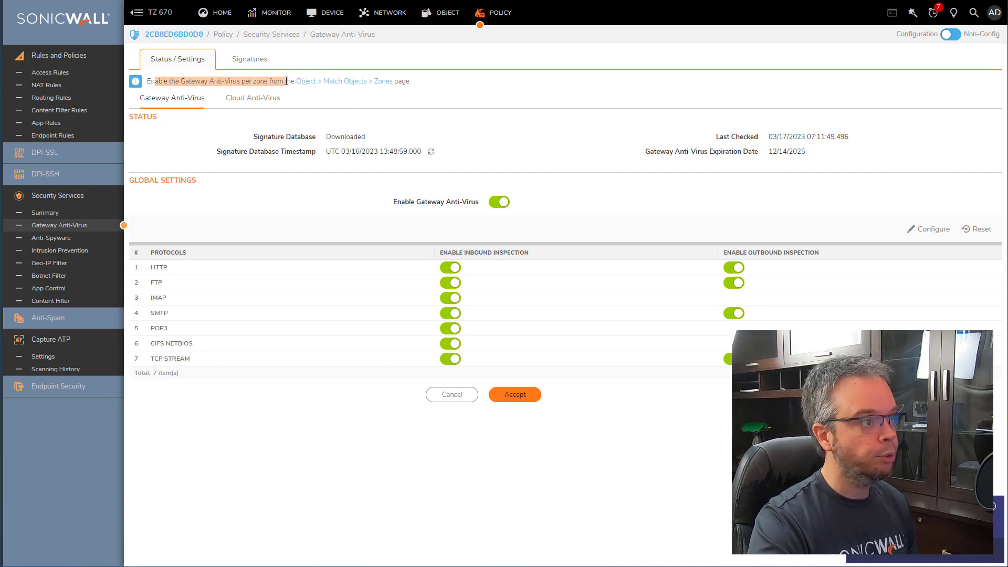
{"action": "left_click", "coordinate": [388, 83]}
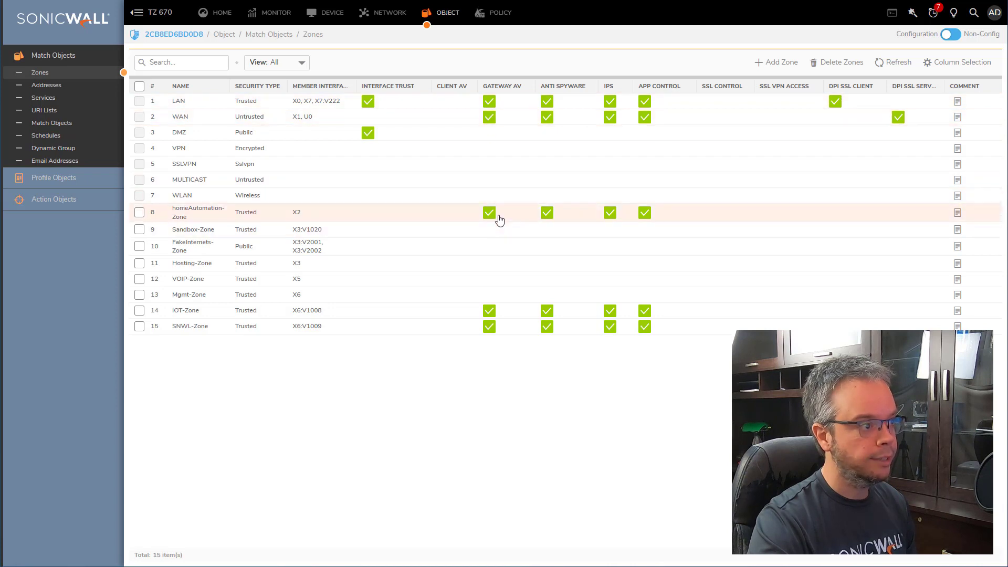
Step: Check the Gateway Anti-Virus status of IOT-Zone and SNWL-Zone in the zones list
{"action": "mouse_move", "coordinate": [500, 313]}
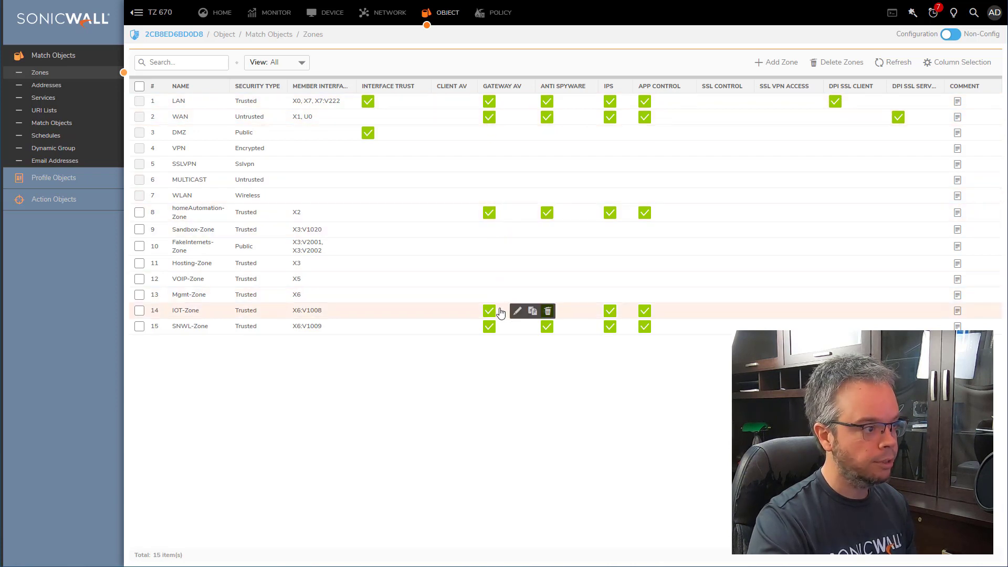
{"action": "mouse_move", "coordinate": [497, 334]}
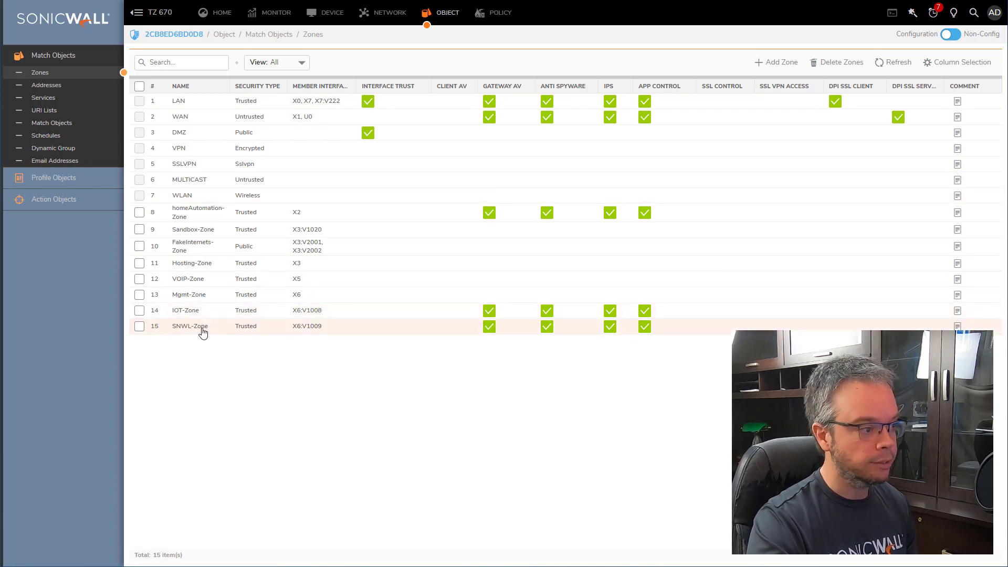
{"action": "mouse_move", "coordinate": [202, 333]}
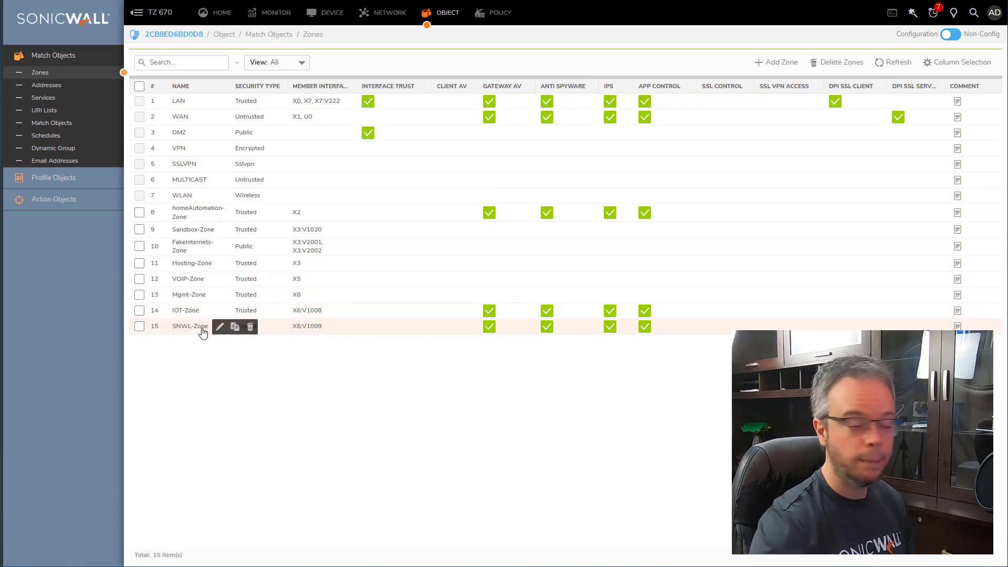
{"action": "mouse_move", "coordinate": [192, 315]}
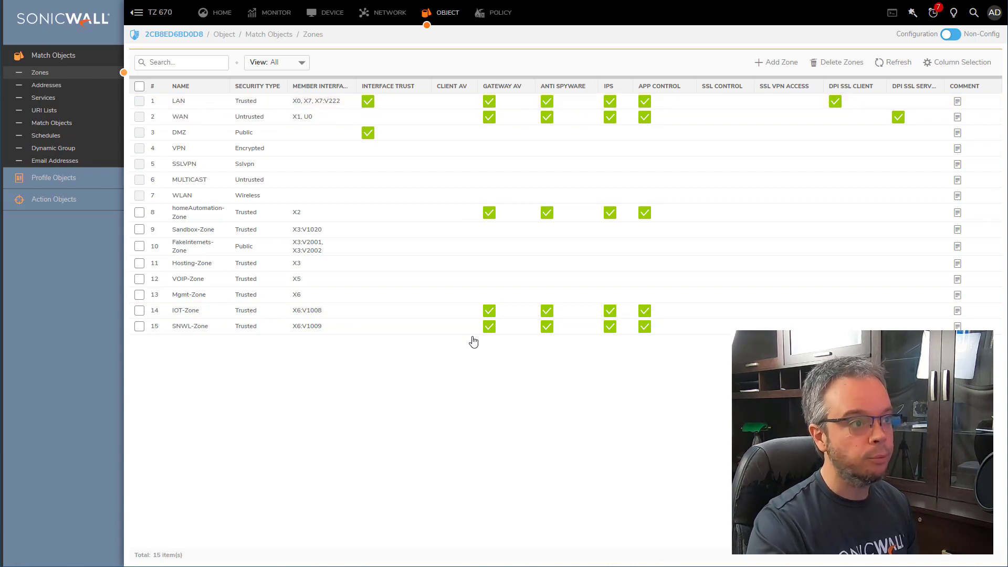
Step: In the Capture ATP settings, enable analysis of Executables, PDF, Office 97-2003, Office and Archives file types, and accept the changes
{"action": "mouse_move", "coordinate": [496, 13]}
{"action": "left_click", "coordinate": [417, 164]}
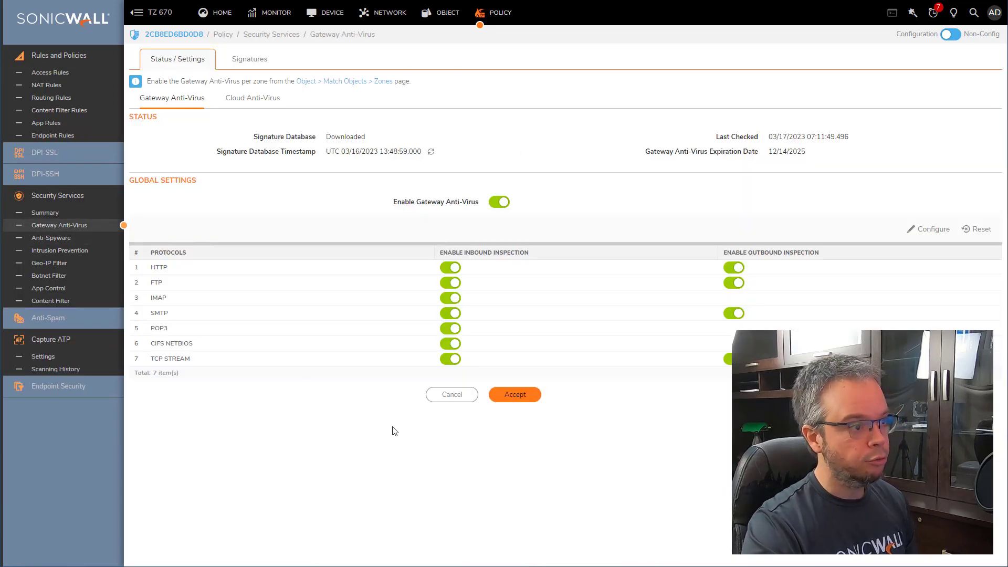
{"action": "left_click", "coordinate": [43, 357]}
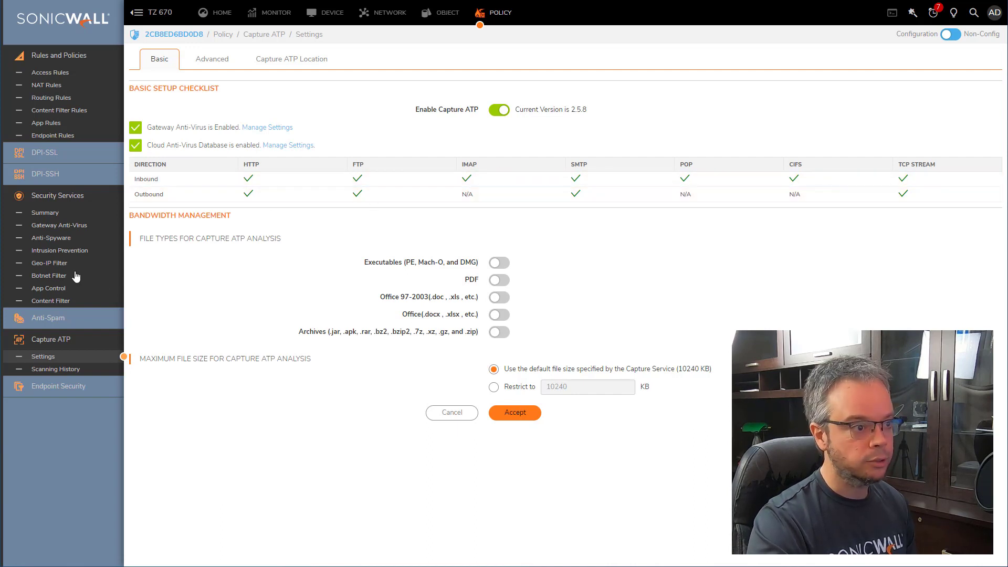
{"action": "left_click_drag", "start_coordinate": [143, 238], "coordinate": [277, 238]}
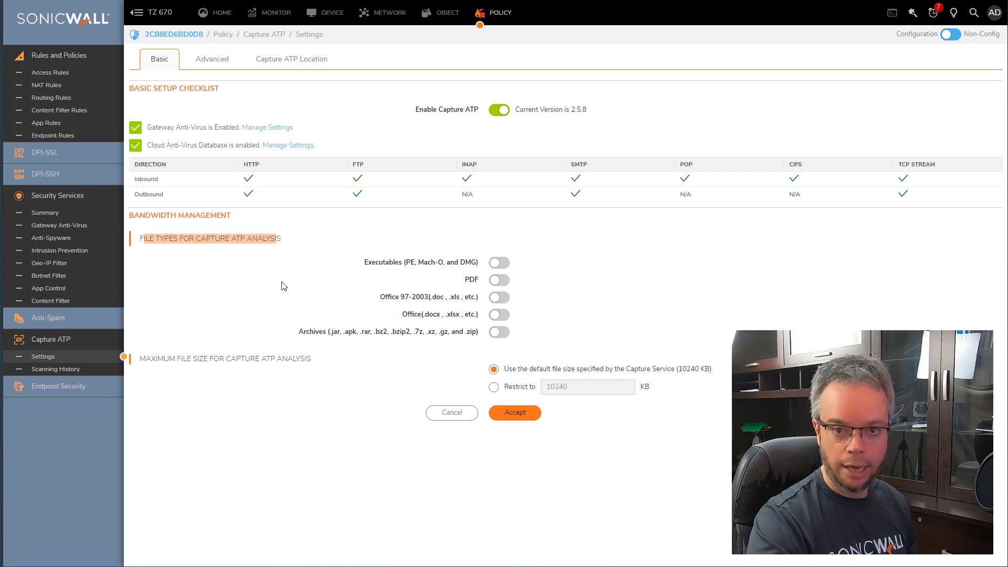
{"action": "left_click", "coordinate": [506, 264]}
{"action": "left_click", "coordinate": [507, 279]}
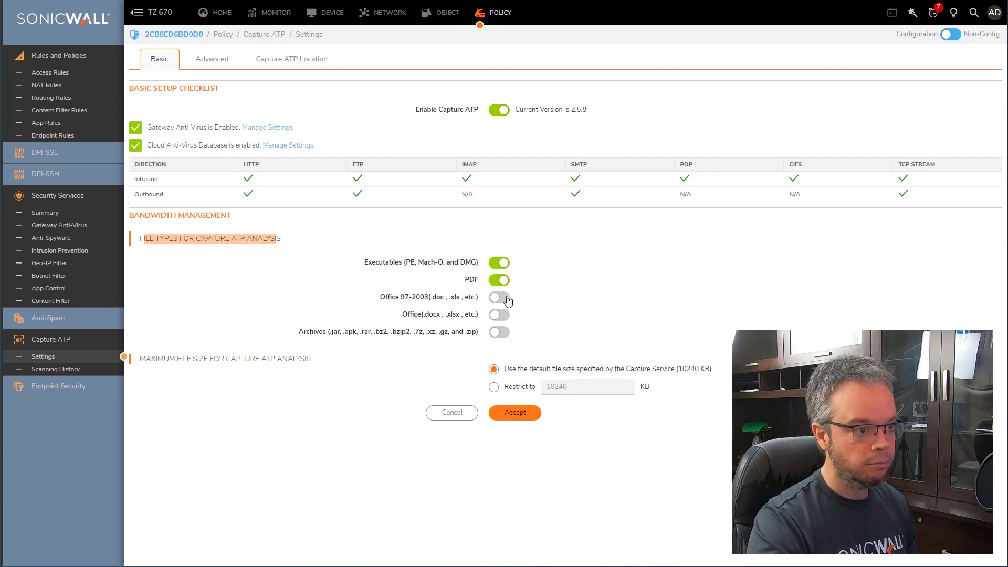
{"action": "left_click", "coordinate": [507, 298]}
{"action": "left_click", "coordinate": [507, 315]}
{"action": "left_click", "coordinate": [507, 333]}
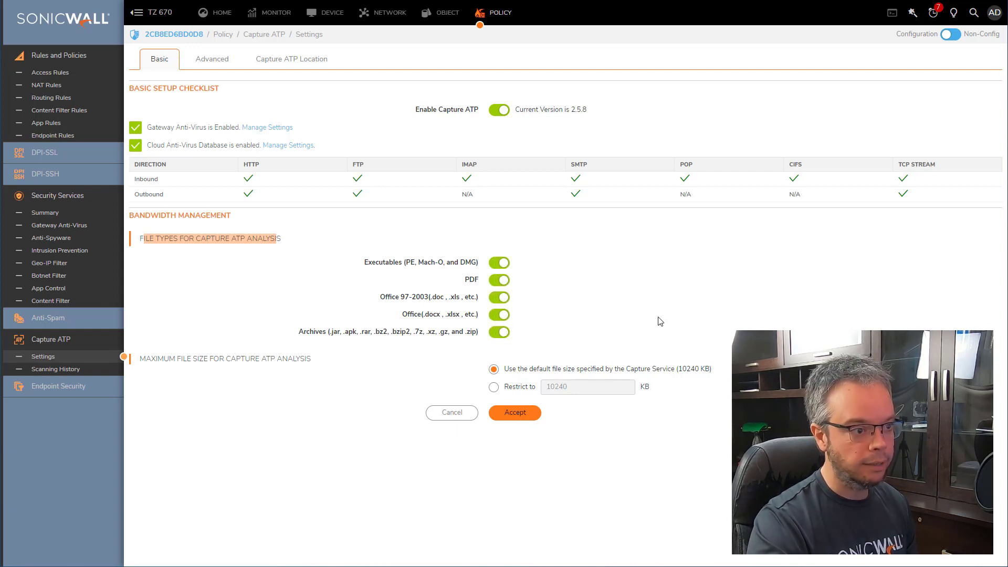
{"action": "left_click", "coordinate": [525, 412]}
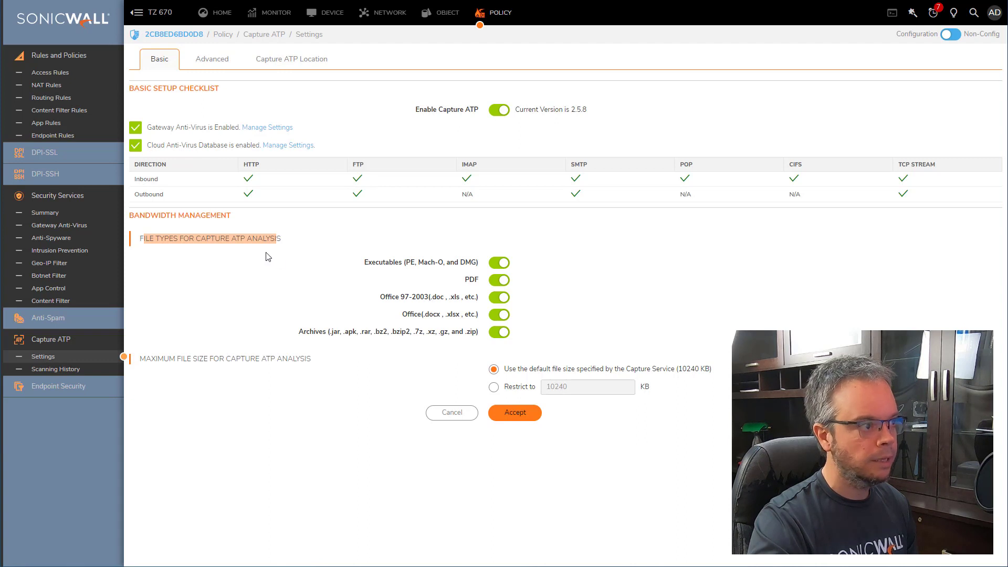
Step: Open the advanced Capture ATP settings and look through the address objects that can be excluded, leaving the exclusion set to None
{"action": "left_click", "coordinate": [213, 60]}
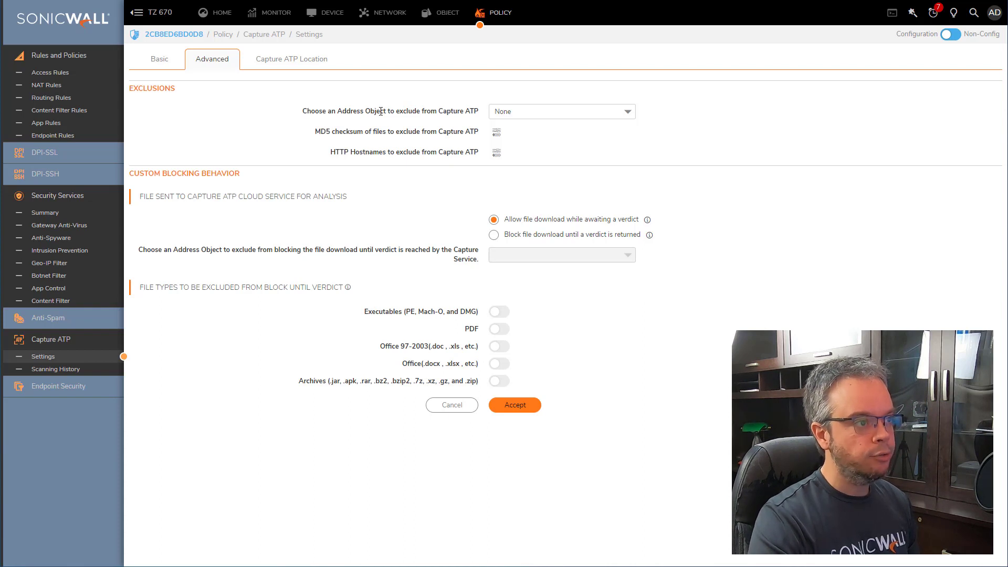
{"action": "left_click", "coordinate": [536, 111]}
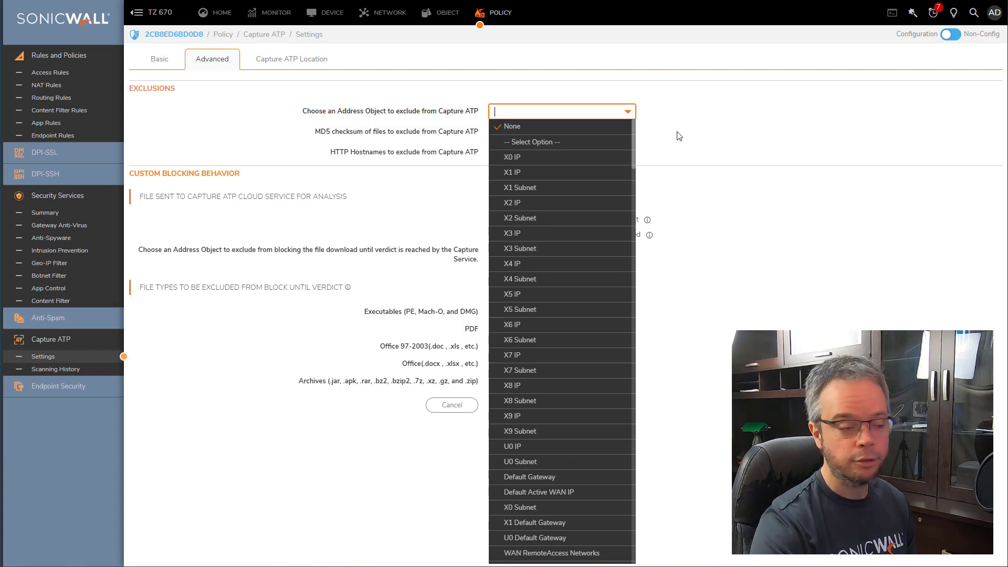
{"action": "left_click", "coordinate": [688, 175]}
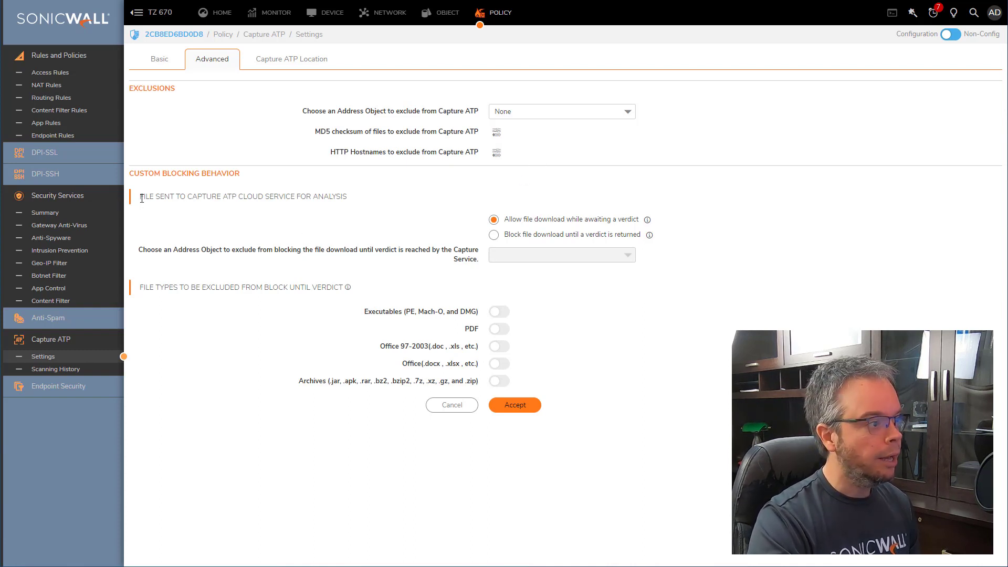
Step: Review the custom blocking options for allowing a file download while awaiting a verdict or blocking it until a verdict is returned
{"action": "left_click_drag", "start_coordinate": [138, 199], "coordinate": [363, 204]}
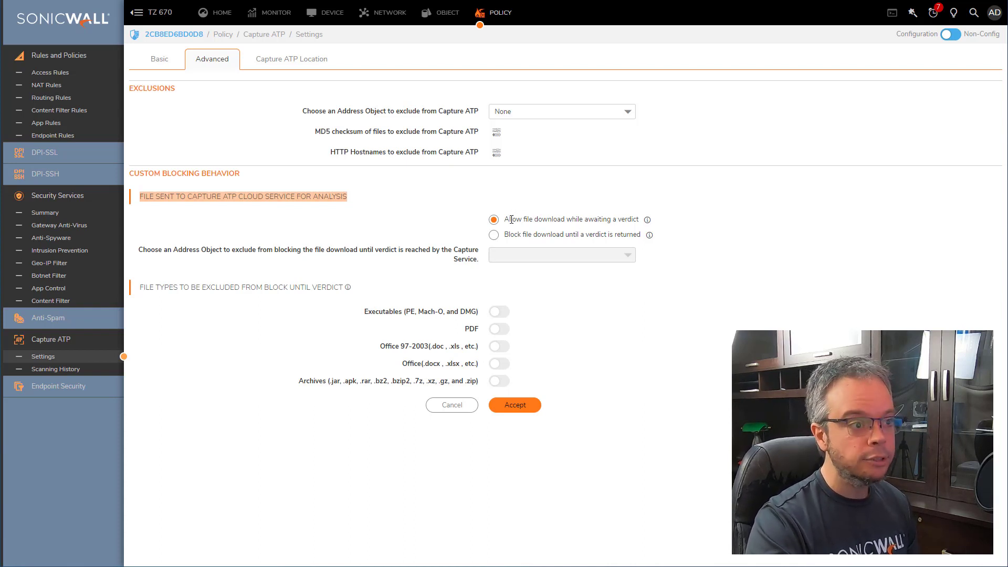
{"action": "left_click_drag", "start_coordinate": [508, 219], "coordinate": [618, 223]}
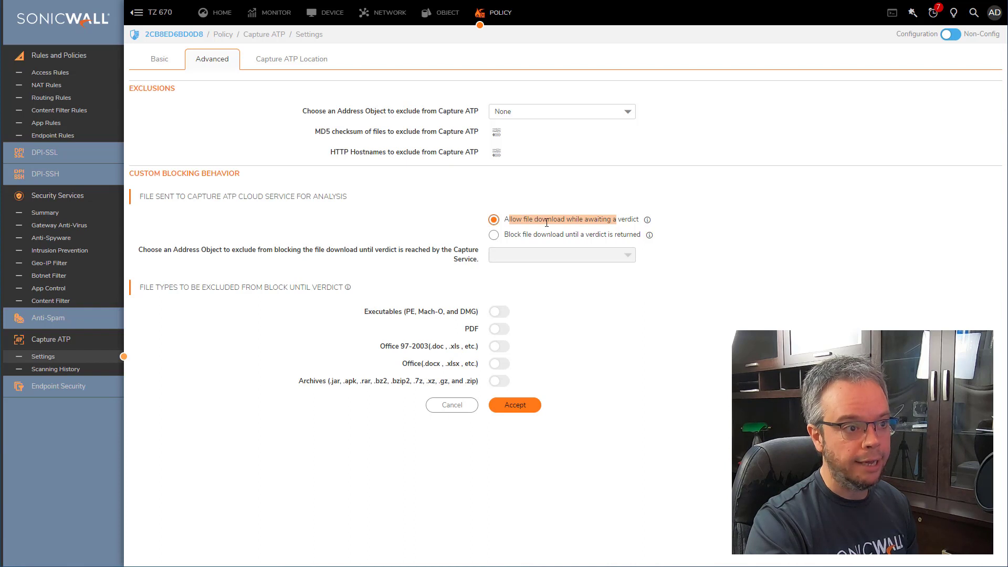
{"action": "left_click", "coordinate": [625, 220]}
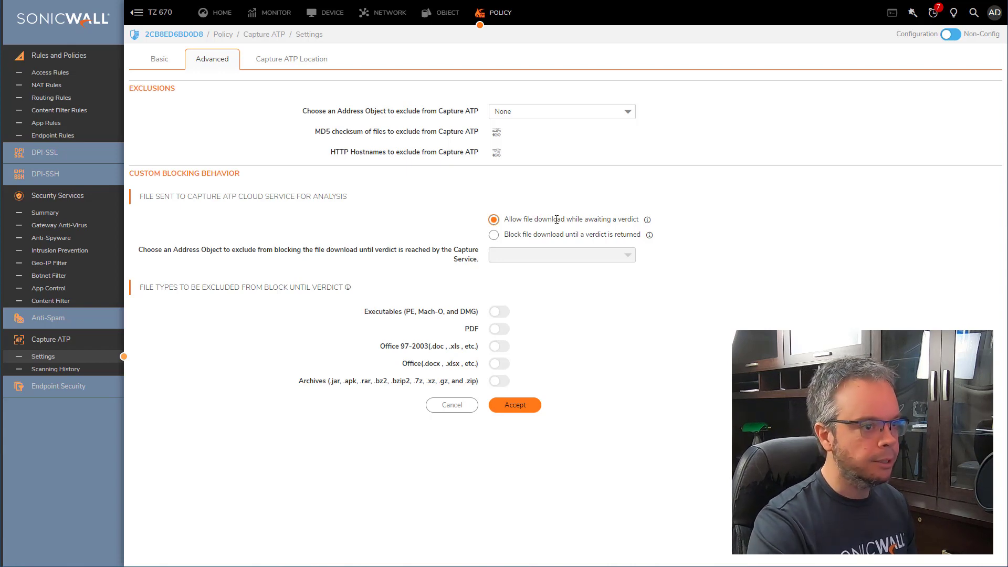
{"action": "left_click_drag", "start_coordinate": [507, 238], "coordinate": [603, 232]}
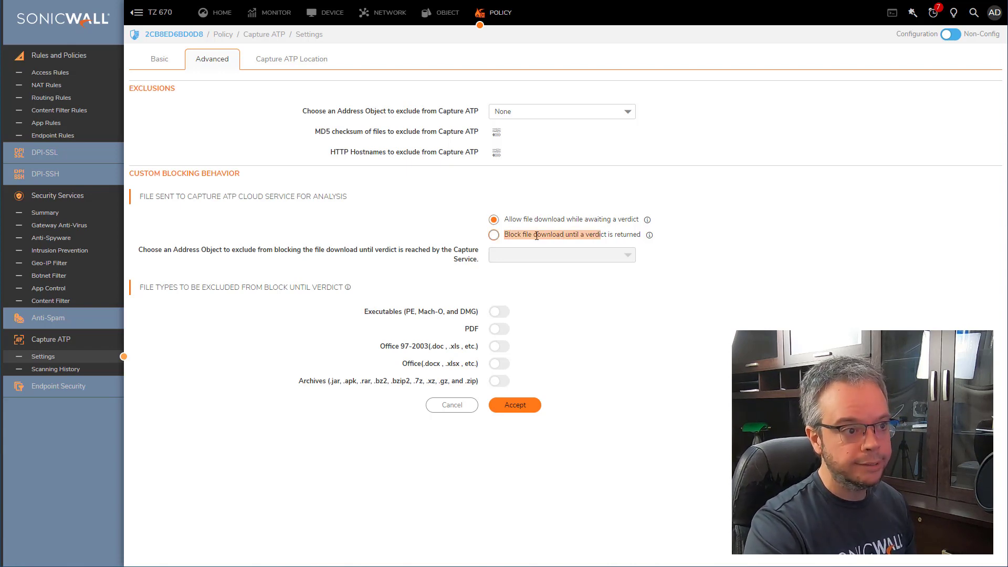
Step: Set Capture ATP to block file downloads until a verdict is returned, confirm the change, and test it by opening and reloading the example PDF
{"action": "left_click", "coordinate": [493, 235]}
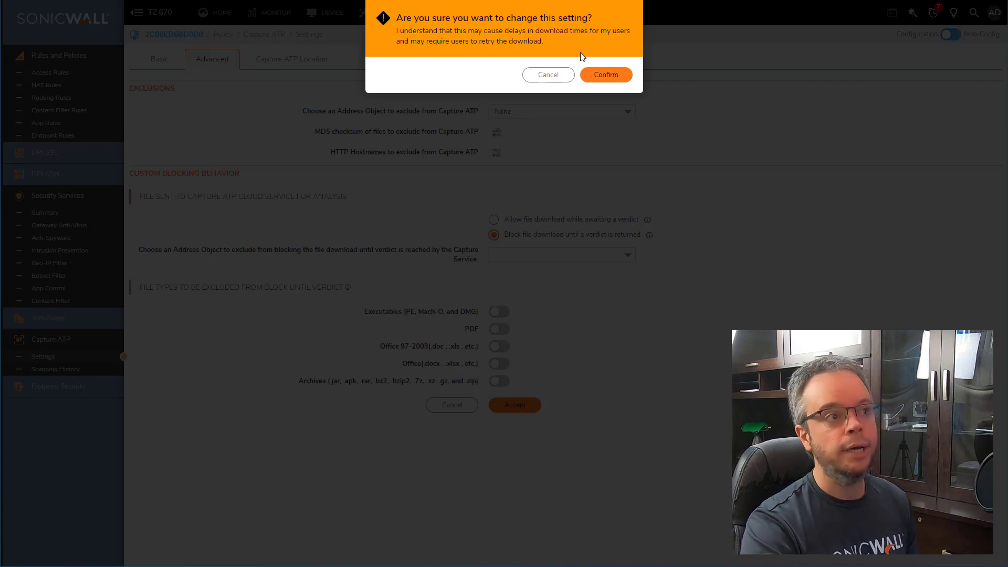
{"action": "left_click", "coordinate": [610, 76]}
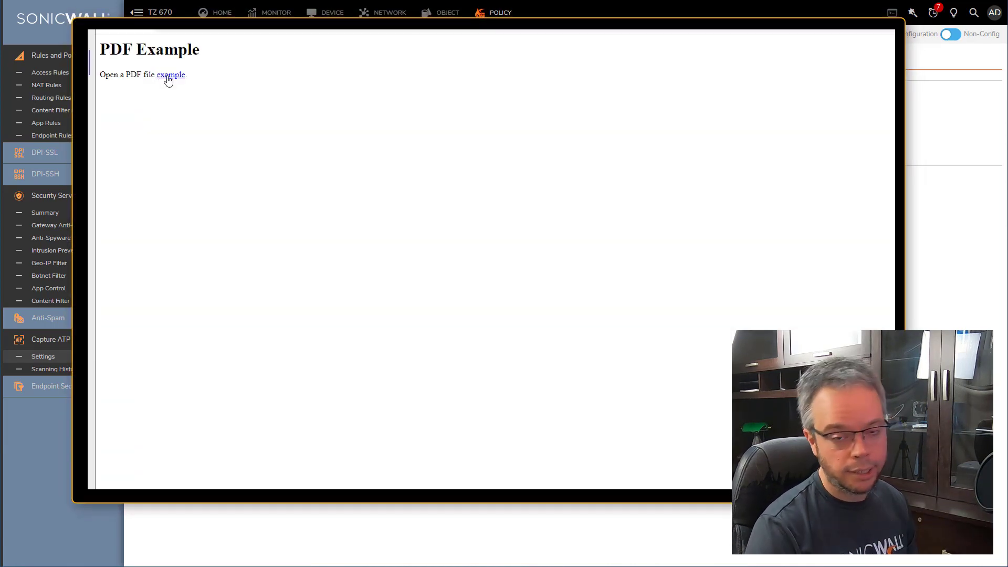
{"action": "left_click", "coordinate": [168, 76]}
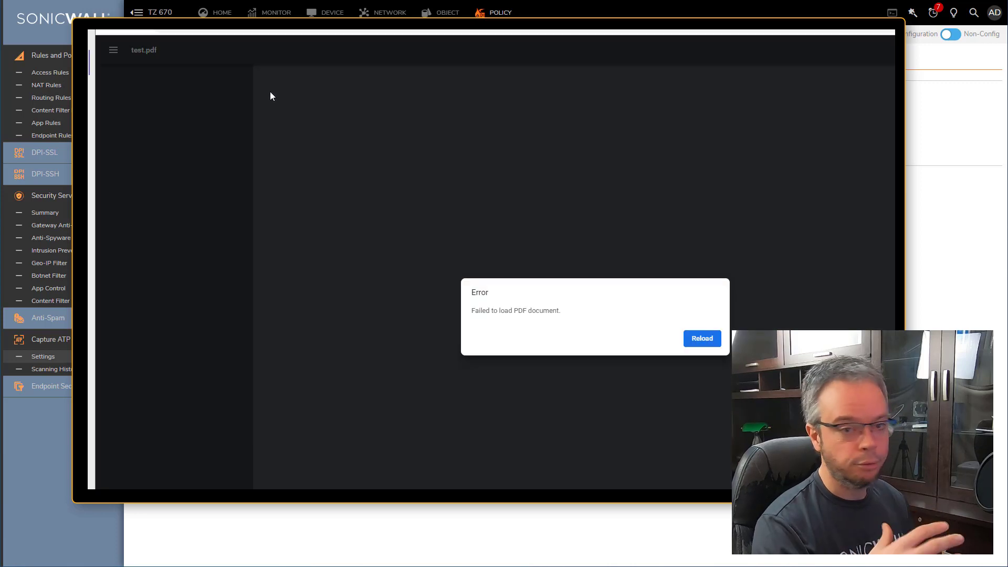
{"action": "left_click", "coordinate": [702, 339]}
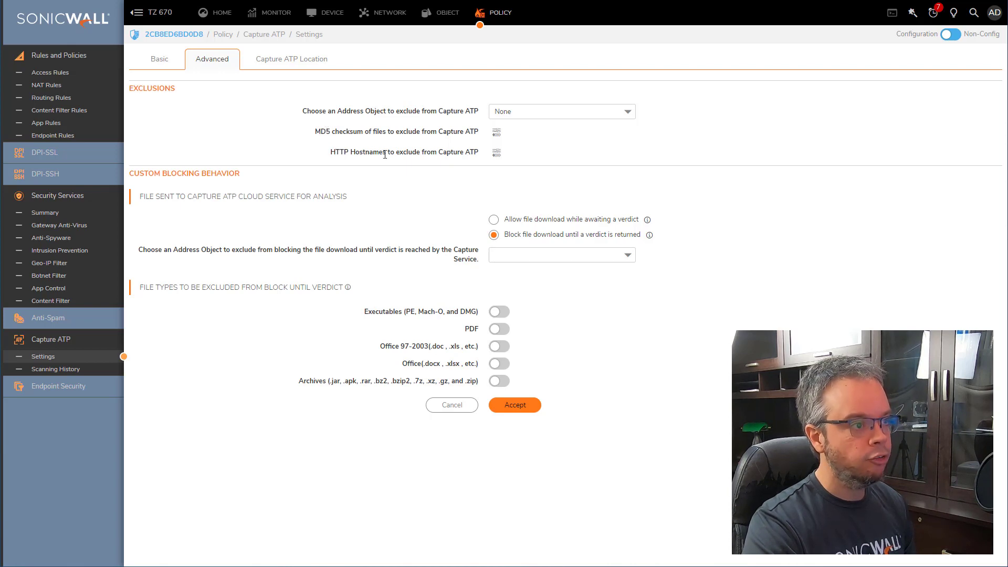
Step: Inspect the FQDN exclusion list for HTTP hostnames excluded from Capture ATP, and close it without adding an entry
{"action": "left_click", "coordinate": [496, 152]}
{"action": "left_click", "coordinate": [531, 284]}
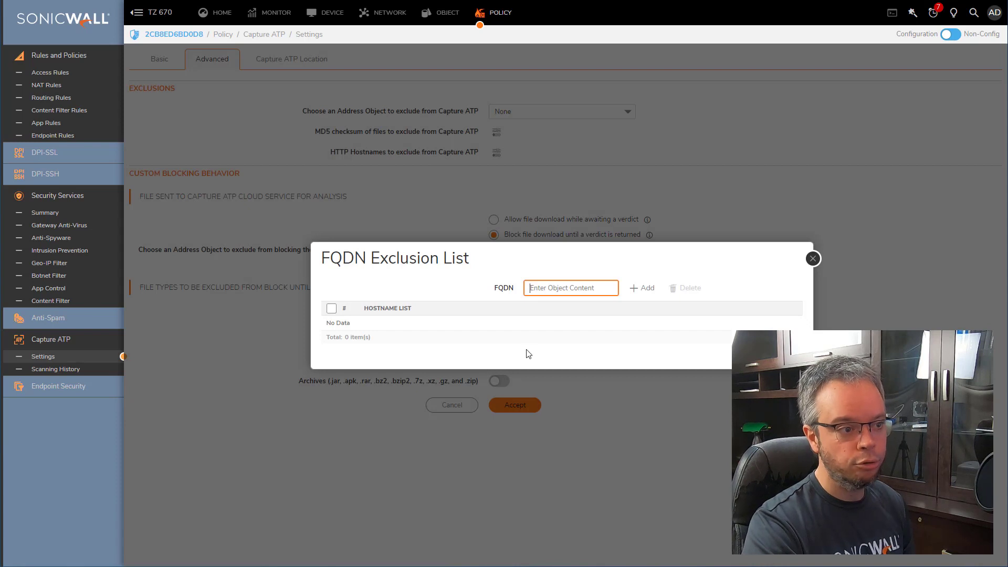
{"action": "left_click", "coordinate": [812, 258]}
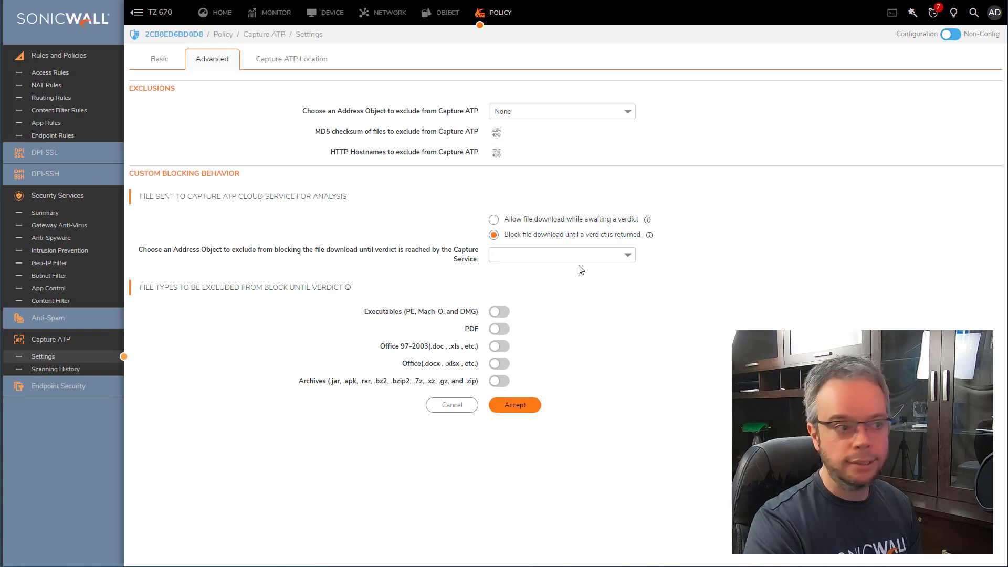
Step: Switch the blocking behavior to allow file downloads while awaiting a verdict, and recheck the basic settings before returning to the advanced ones
{"action": "left_click", "coordinate": [493, 220]}
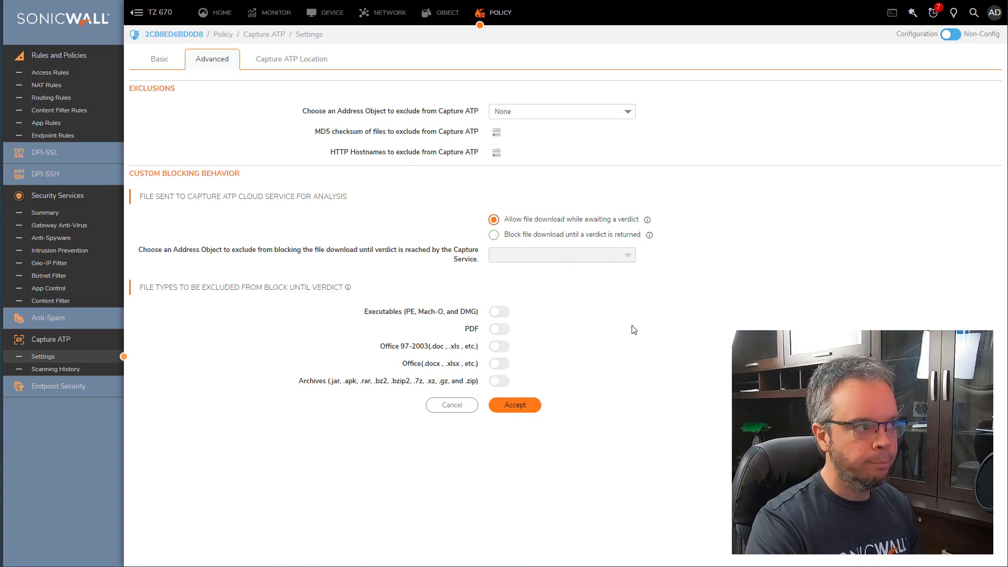
{"action": "left_click", "coordinate": [168, 64]}
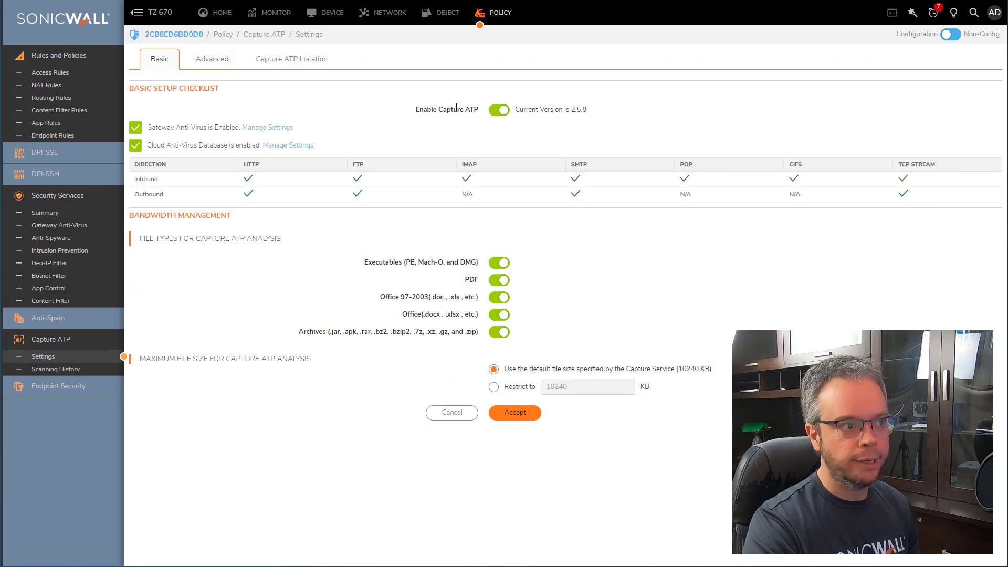
{"action": "left_click", "coordinate": [210, 63]}
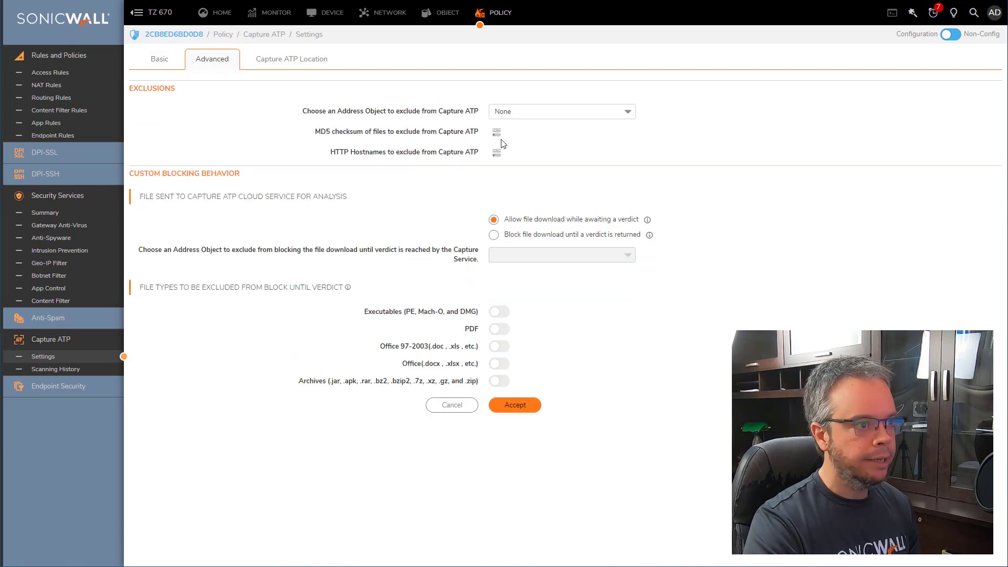
Step: Try the option to block file downloads until a verdict is returned, and switch back to allowing downloads while awaiting a verdict
{"action": "left_click_drag", "start_coordinate": [515, 220], "coordinate": [562, 222]}
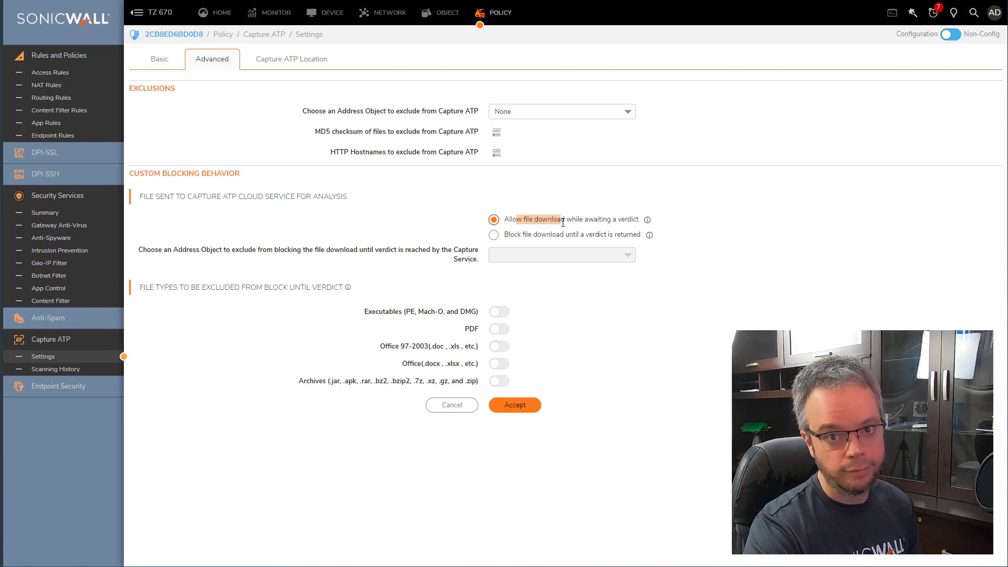
{"action": "left_click", "coordinate": [553, 234]}
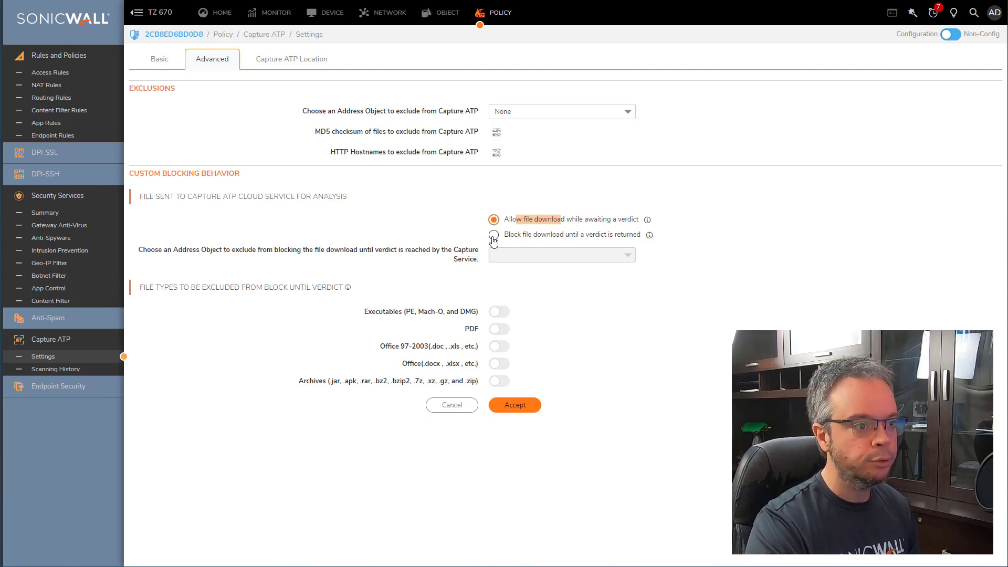
{"action": "left_click", "coordinate": [612, 84]}
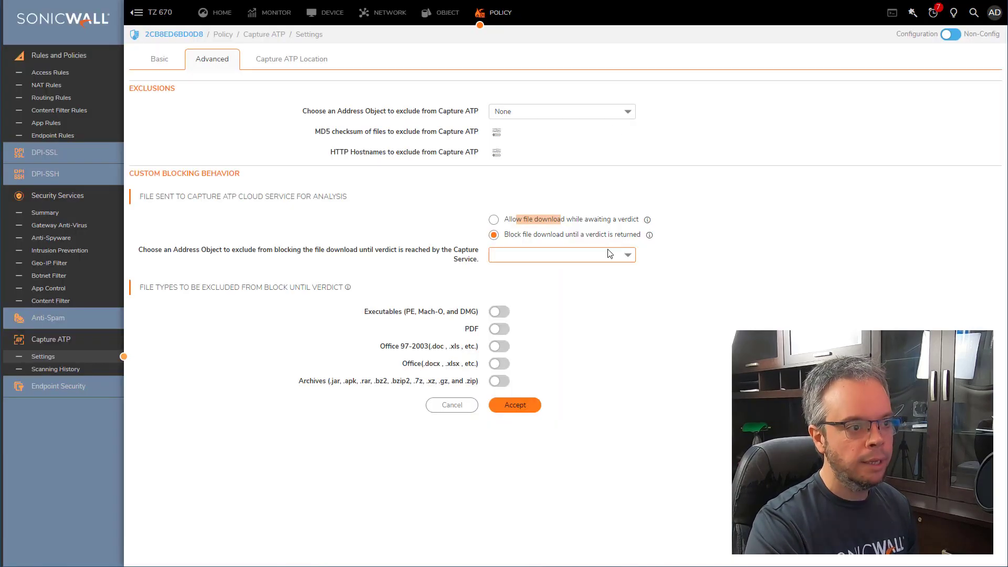
{"action": "left_click", "coordinate": [547, 232]}
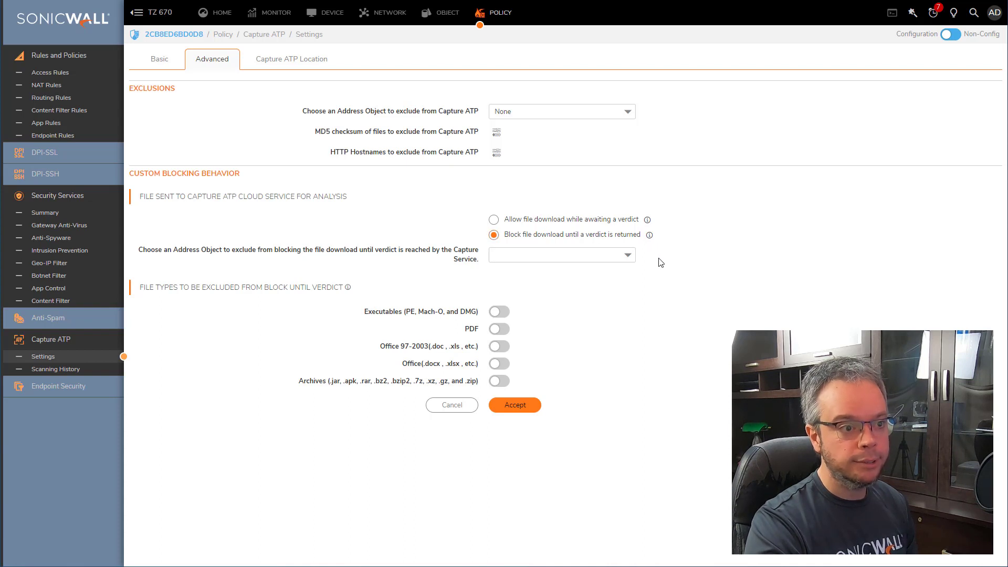
{"action": "left_click", "coordinate": [493, 220]}
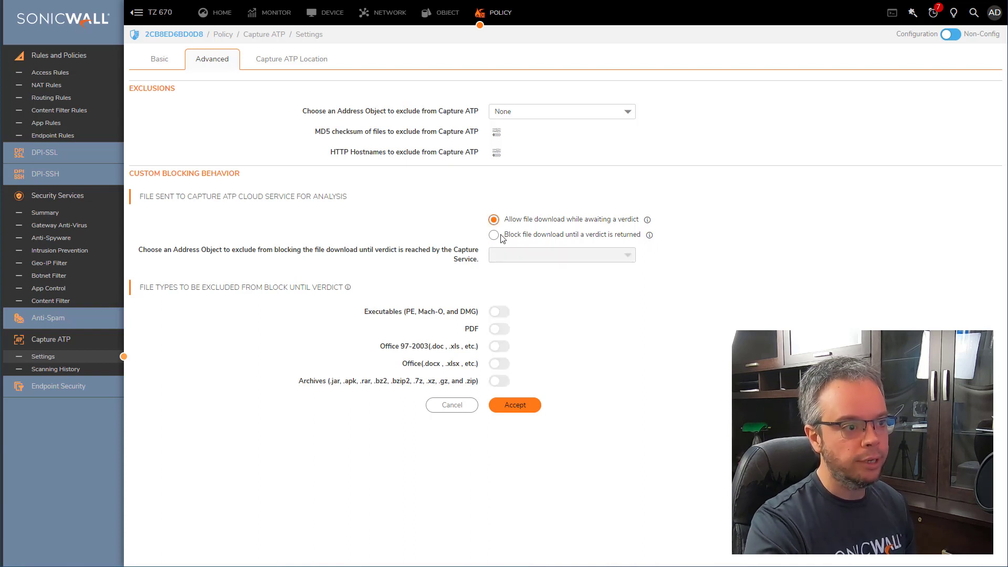
Step: Select blocking until a verdict is returned, try downloading test.docx from the test file list, and compare the allow and block options
{"action": "left_click", "coordinate": [494, 234]}
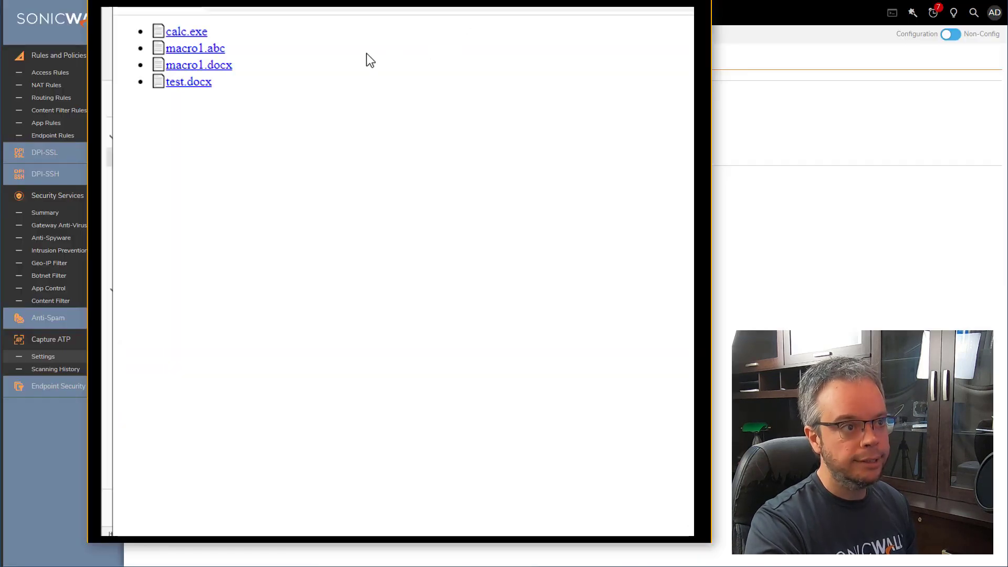
{"action": "left_click", "coordinate": [196, 83]}
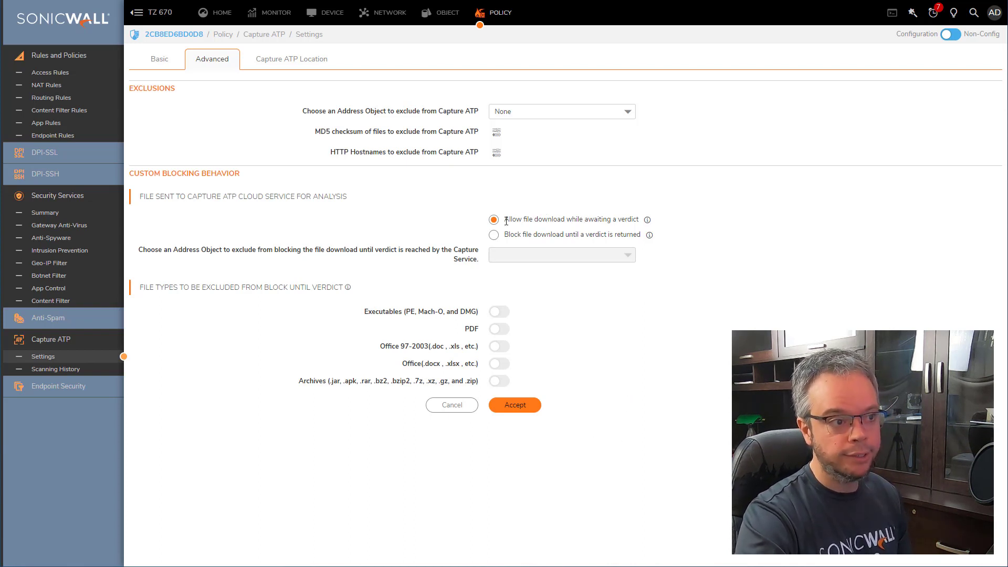
{"action": "left_click_drag", "start_coordinate": [506, 221], "coordinate": [589, 220]}
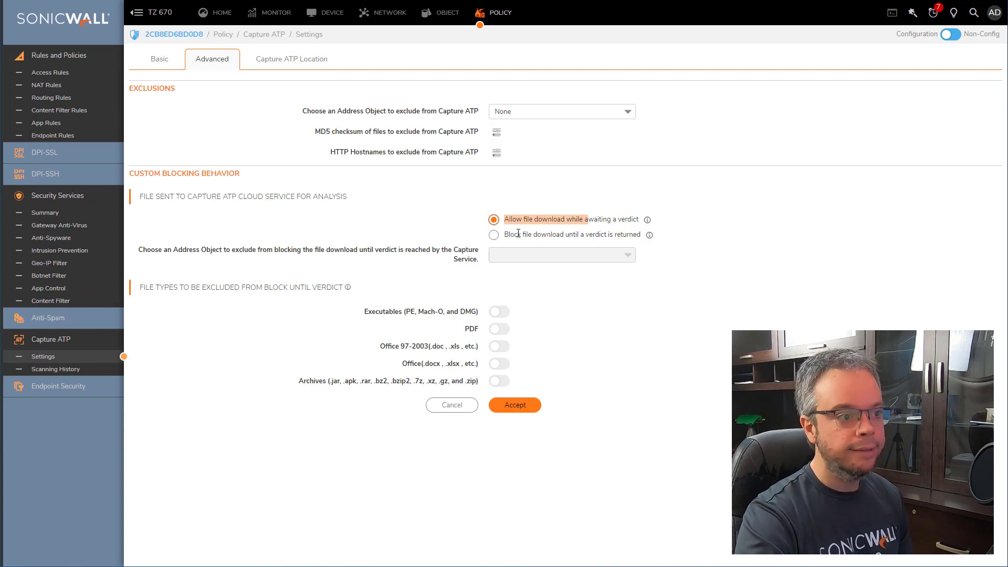
{"action": "left_click_drag", "start_coordinate": [518, 233], "coordinate": [618, 234]}
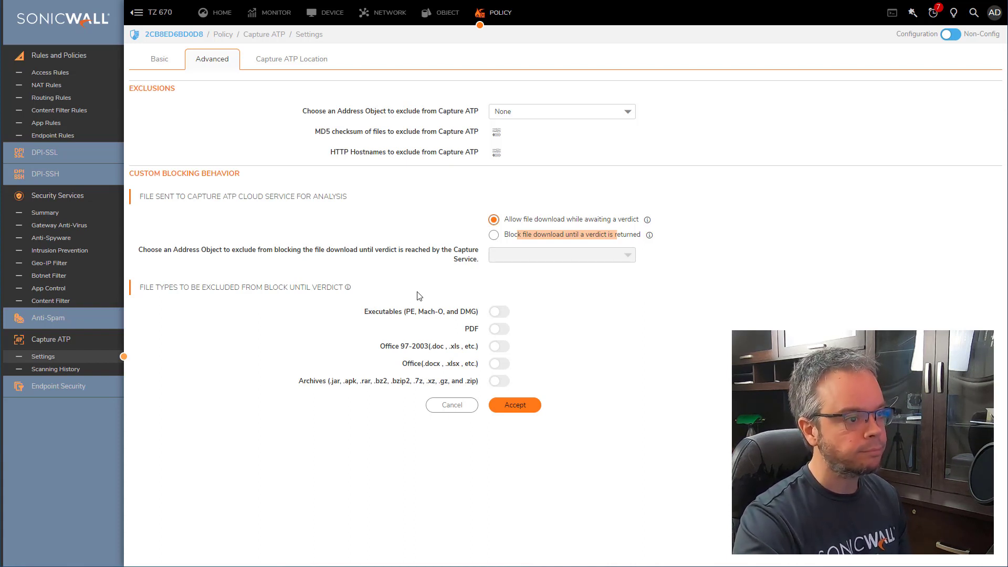
Step: Review the file types excluded from block until verdict, and compare the cloud and local server options for the Capture ATP location
{"action": "left_click_drag", "start_coordinate": [173, 288], "coordinate": [317, 289]}
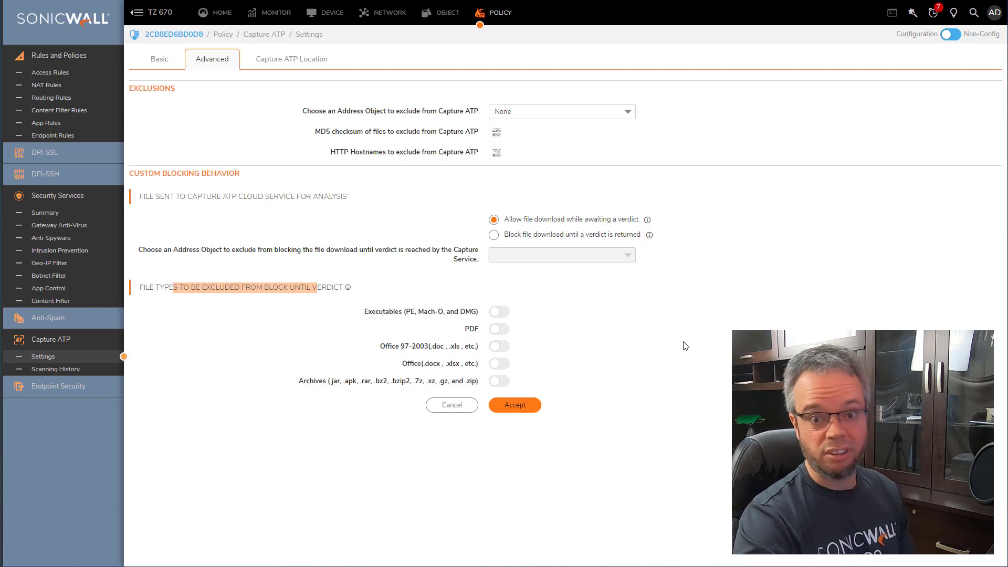
{"action": "left_click", "coordinate": [295, 67]}
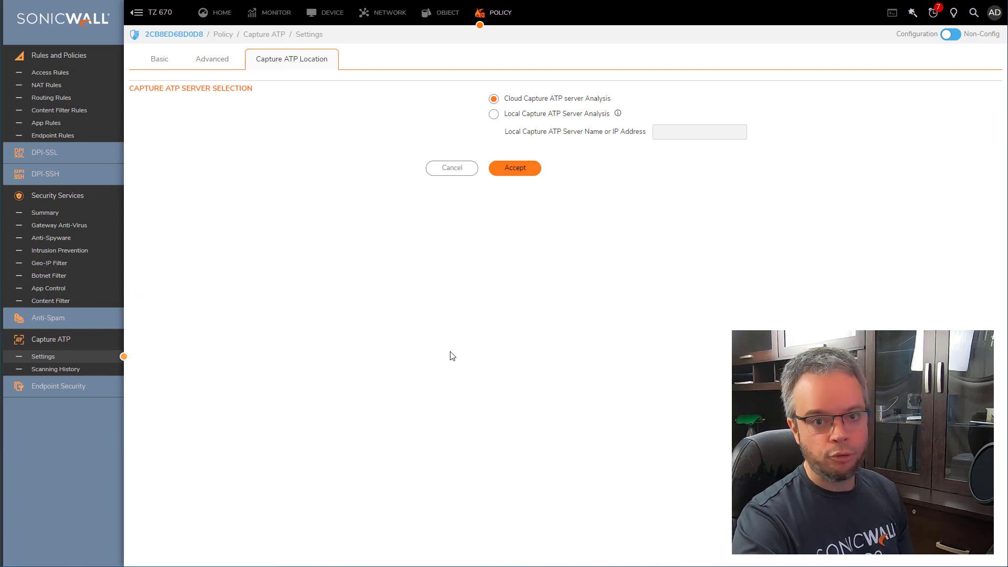
{"action": "left_click_drag", "start_coordinate": [523, 97], "coordinate": [632, 102]}
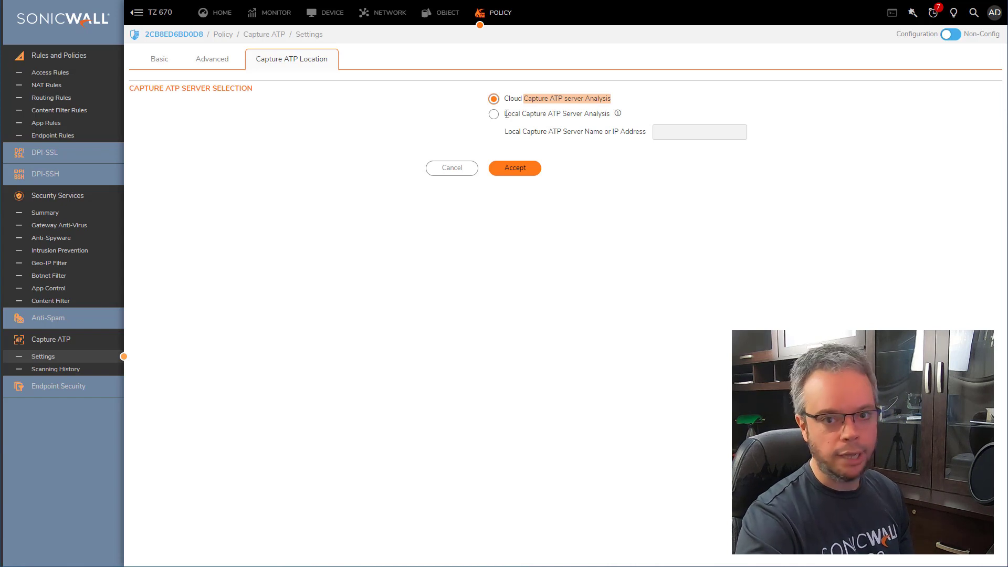
{"action": "left_click_drag", "start_coordinate": [506, 114], "coordinate": [587, 113]}
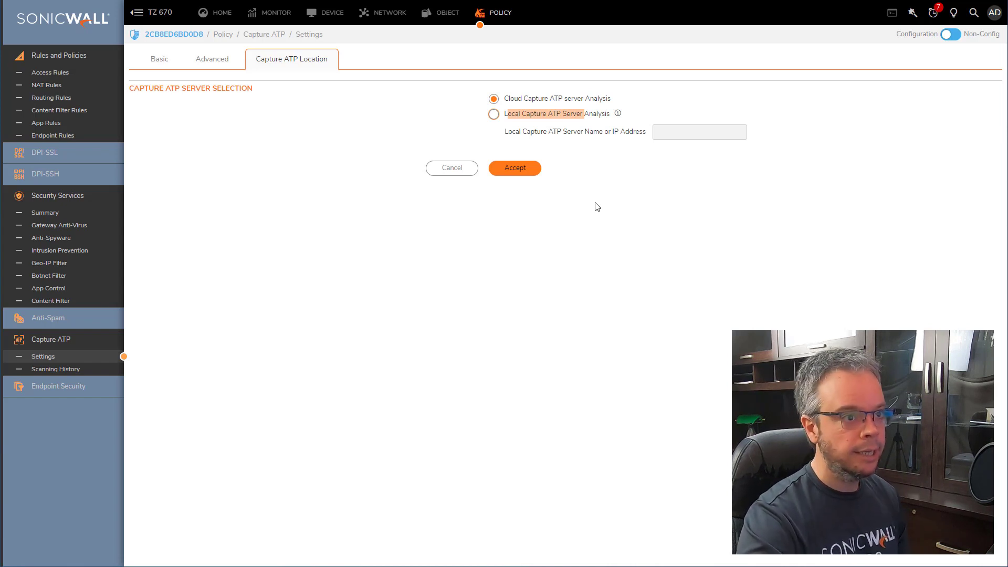
Step: Try local Capture ATP server analysis with its server name or IP address field, and switch back to cloud analysis
{"action": "left_click", "coordinate": [493, 114]}
{"action": "left_click", "coordinate": [700, 134]}
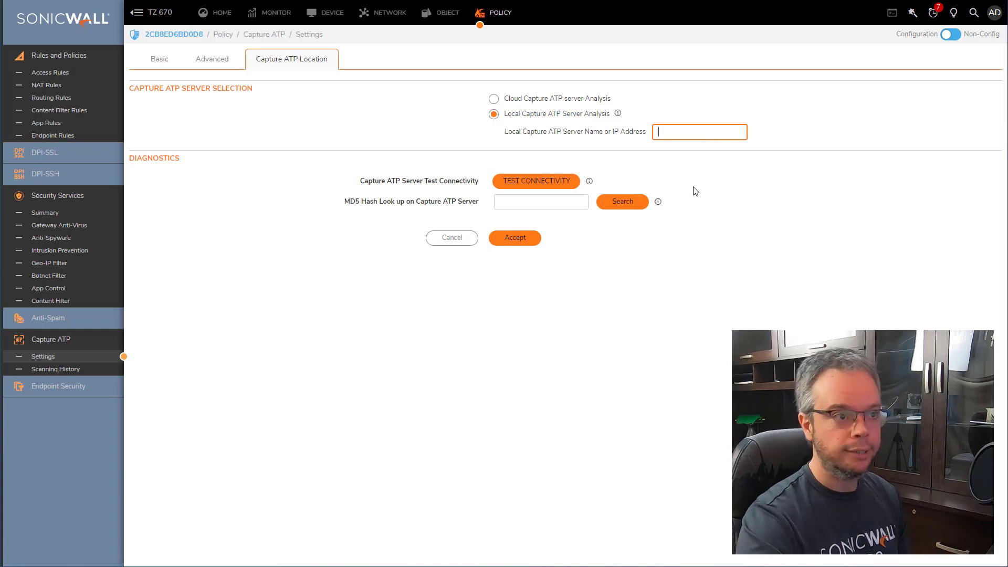
{"action": "left_click", "coordinate": [493, 99]}
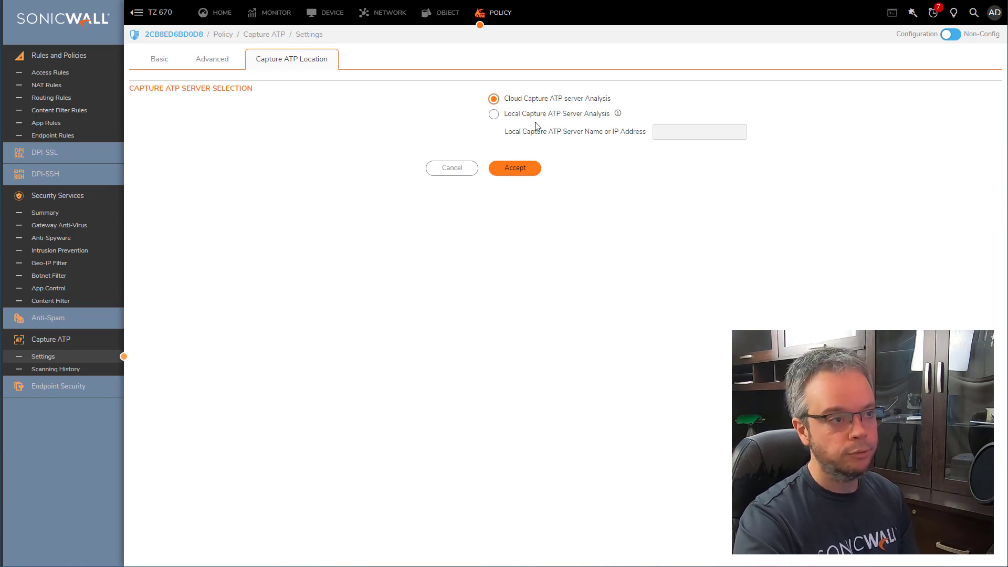
{"action": "double_click", "coordinate": [514, 99]}
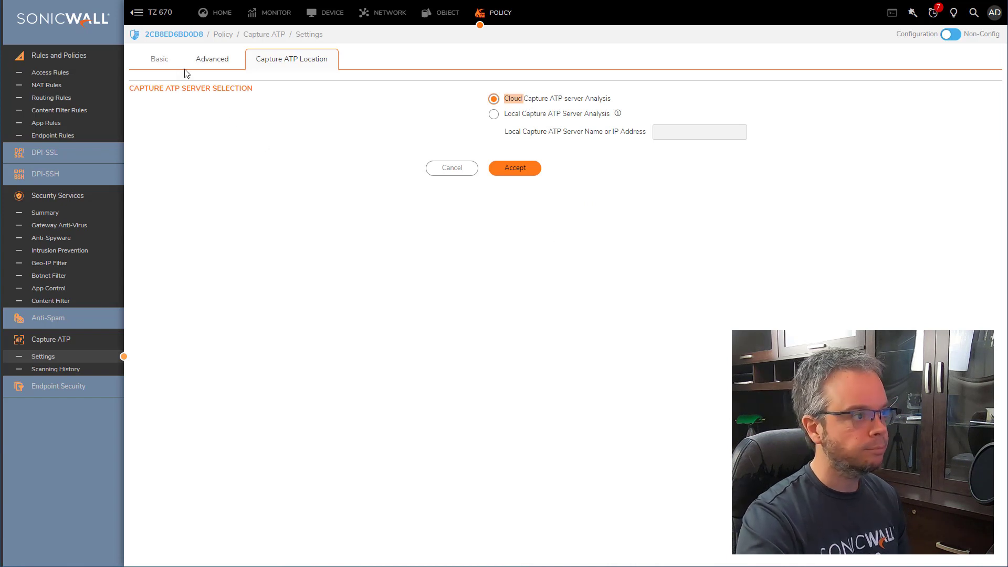
Step: Compare the basic and advanced Capture ATP settings once more, and go to the scanning history
{"action": "left_click", "coordinate": [160, 59]}
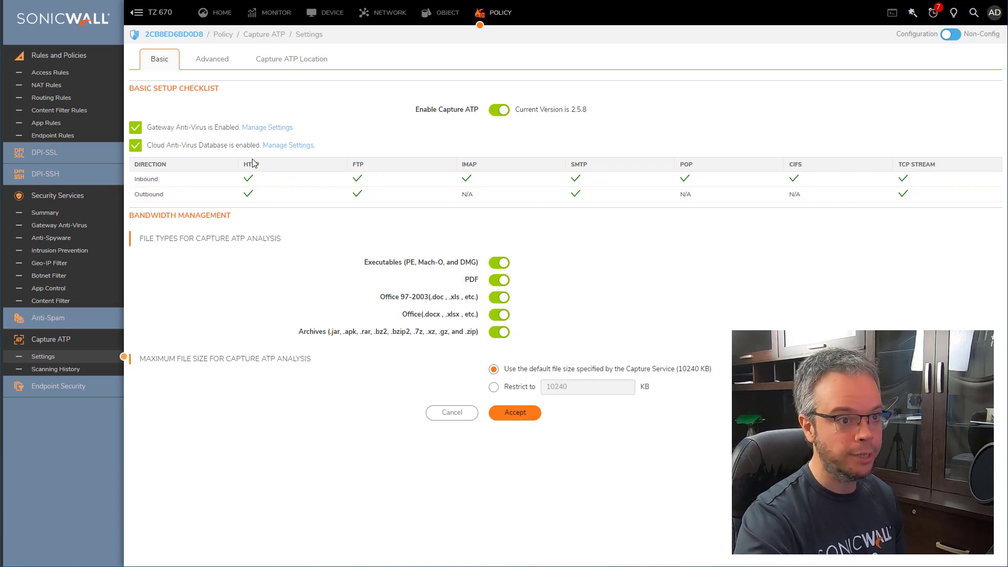
{"action": "left_click", "coordinate": [222, 60]}
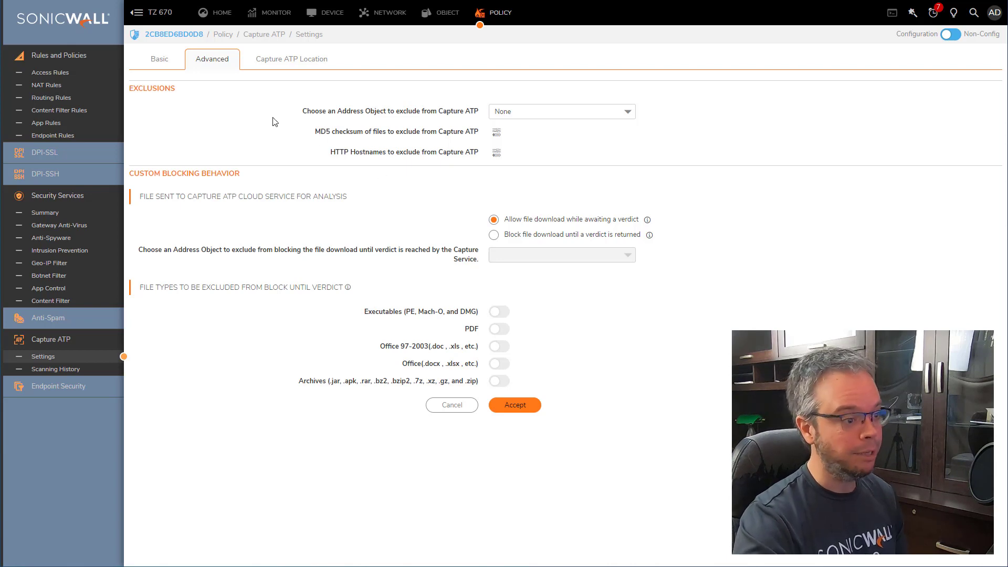
{"action": "left_click", "coordinate": [168, 65]}
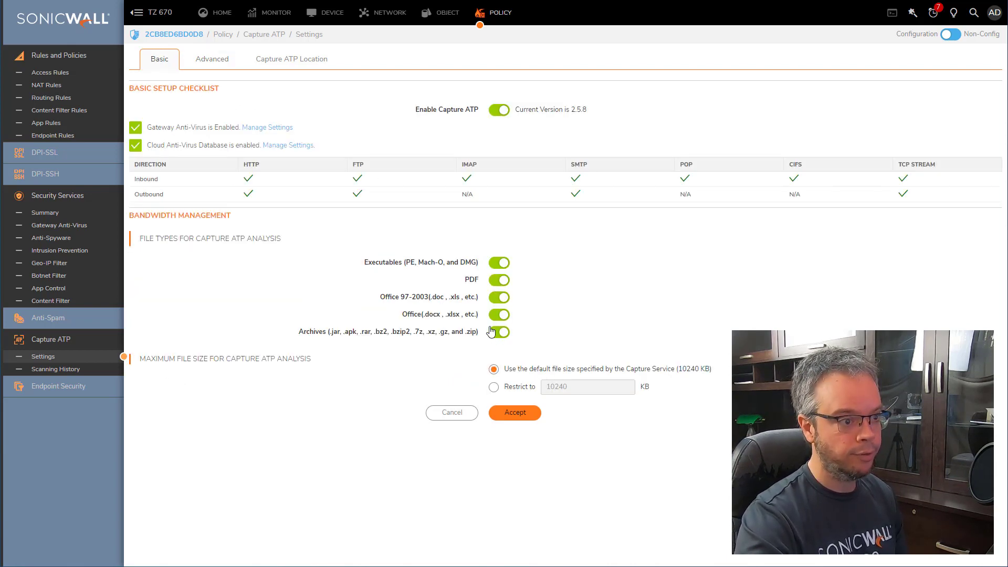
{"action": "left_click", "coordinate": [216, 64]}
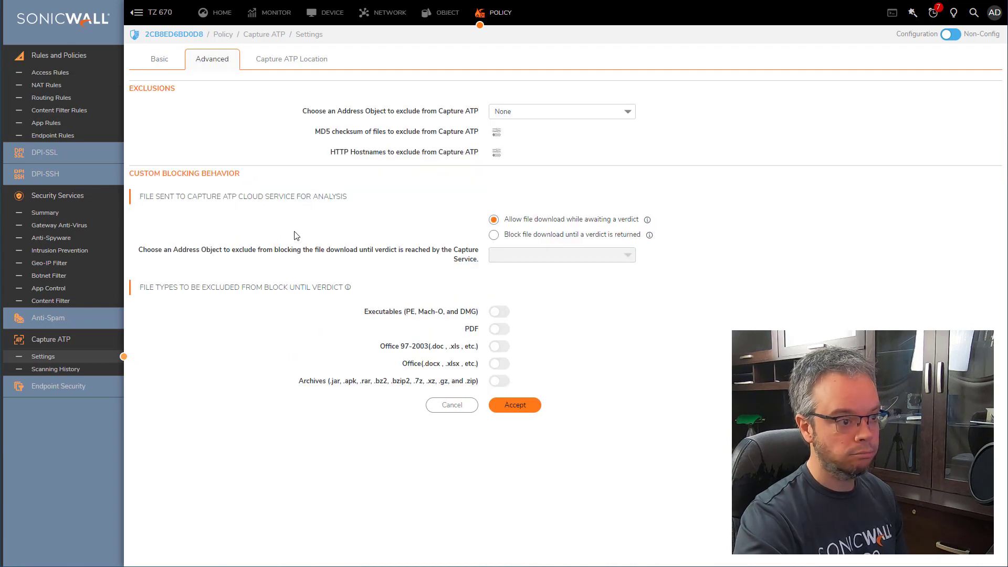
{"action": "left_click", "coordinate": [165, 60]}
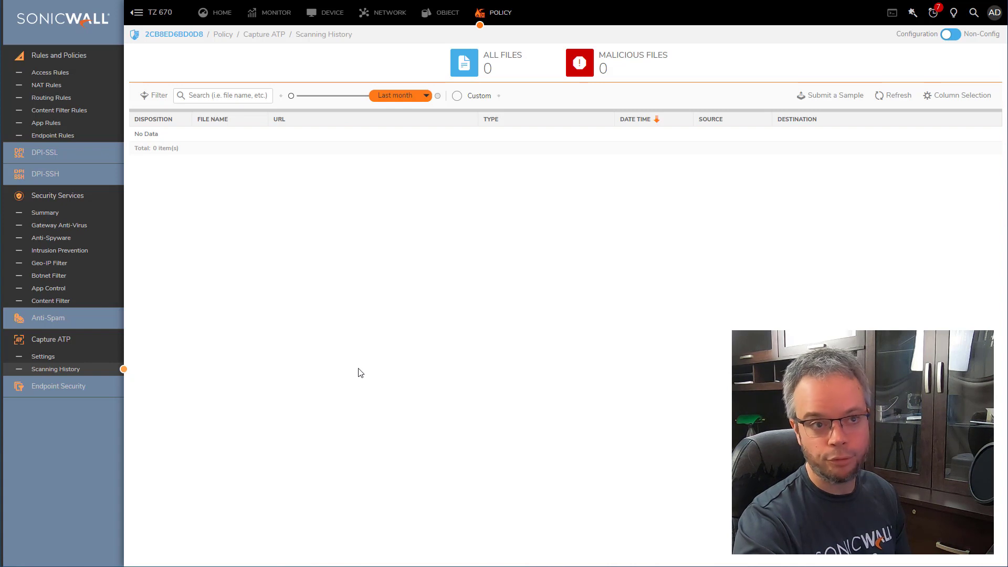
Step: Inspect the sample submission form's supported file types and re-analyze option, and close it without uploading a file
{"action": "left_click", "coordinate": [821, 98]}
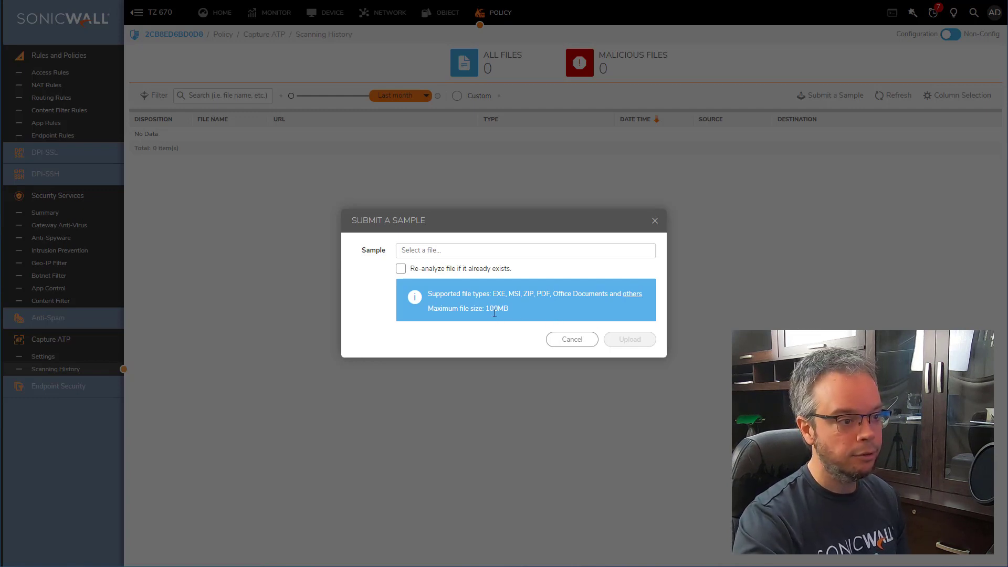
{"action": "left_click_drag", "start_coordinate": [491, 308], "coordinate": [570, 294]}
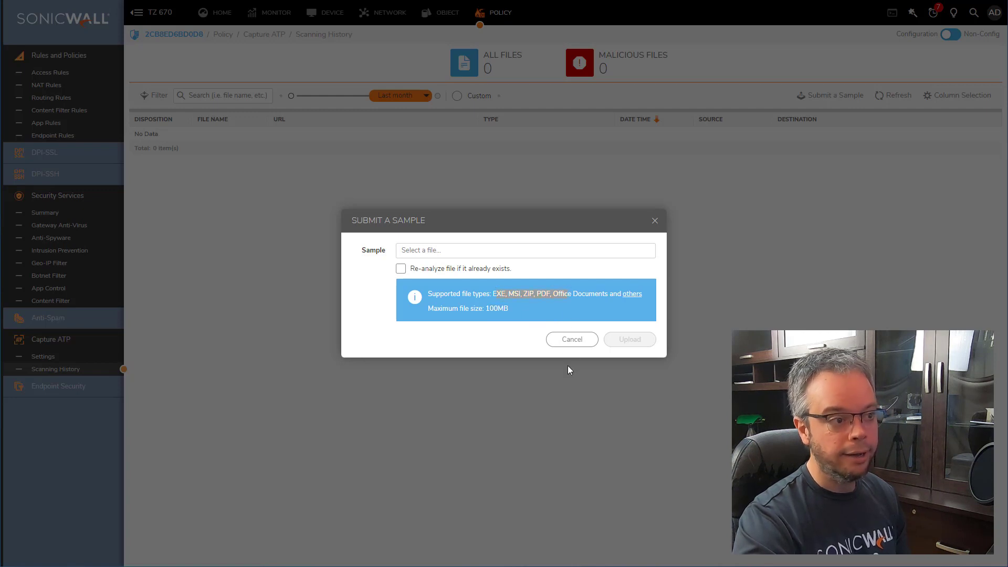
{"action": "left_click_drag", "start_coordinate": [414, 268], "coordinate": [497, 268]}
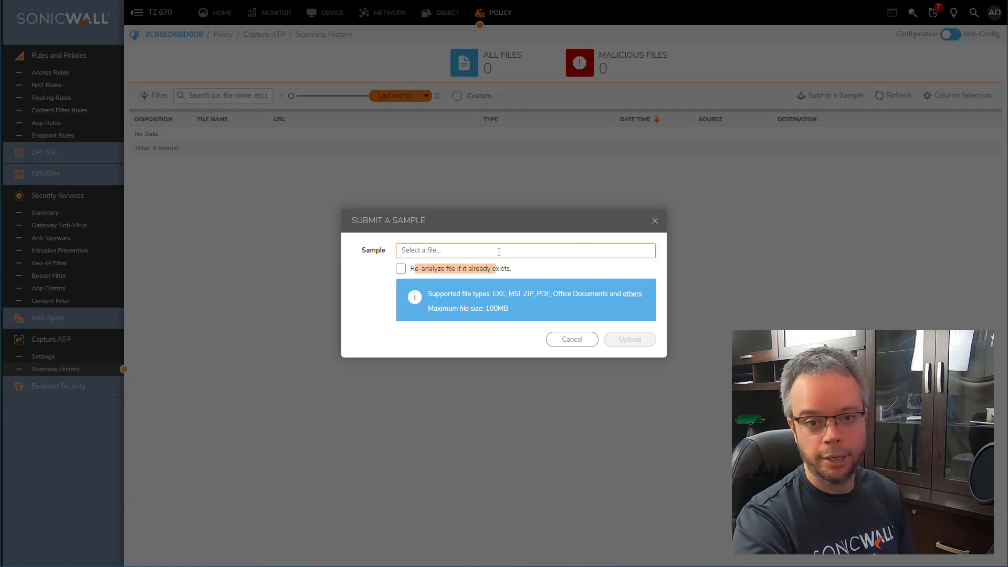
{"action": "left_click", "coordinate": [654, 222]}
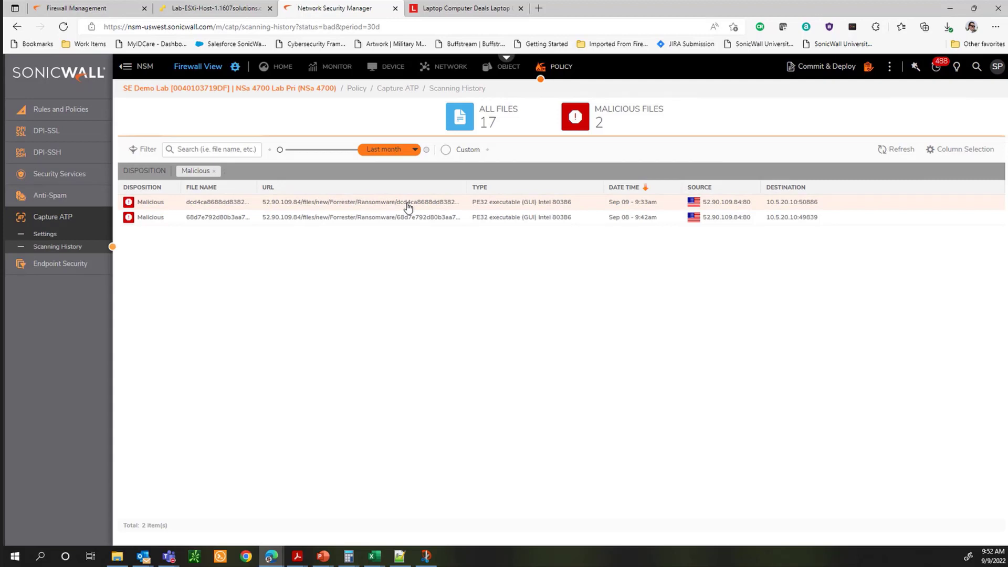
Step: Open the Capture ATP report of the newest malicious file on the NSa 4700, and examine its file info and behavioral indicators
{"action": "left_click", "coordinate": [347, 204]}
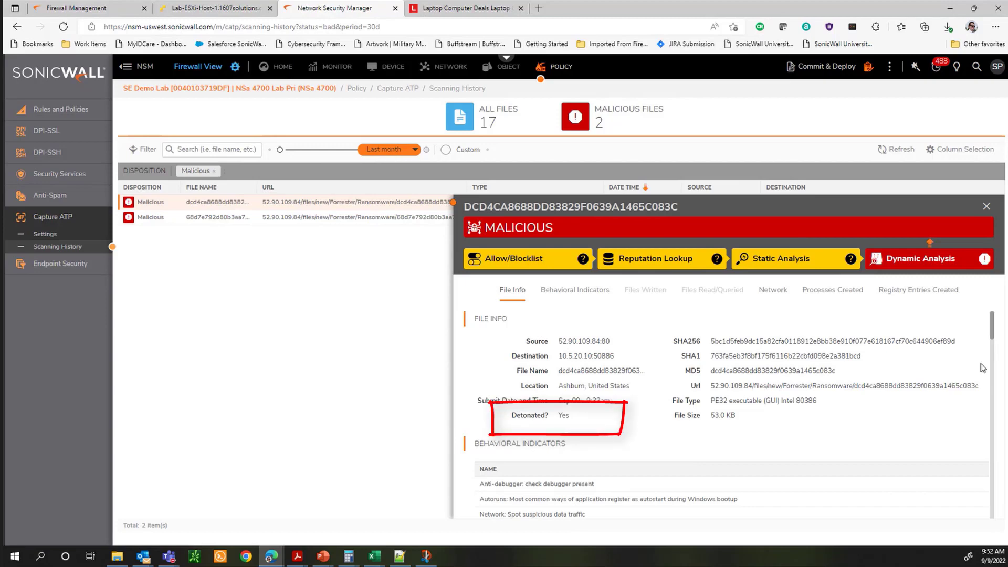
{"action": "left_click", "coordinate": [580, 295]}
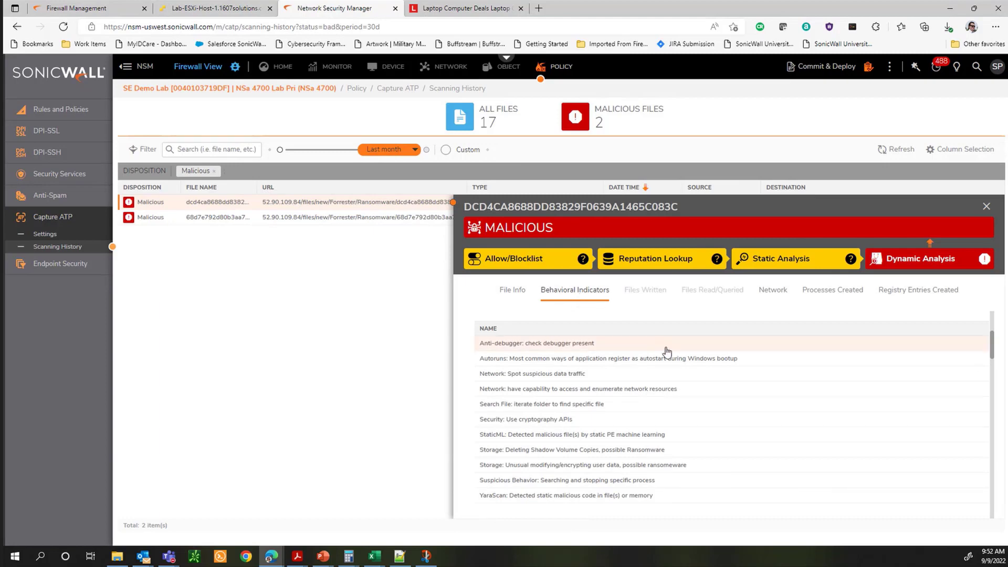
{"action": "scroll", "coordinate": [667, 348], "scroll_direction": "down", "scroll_amount": 1}
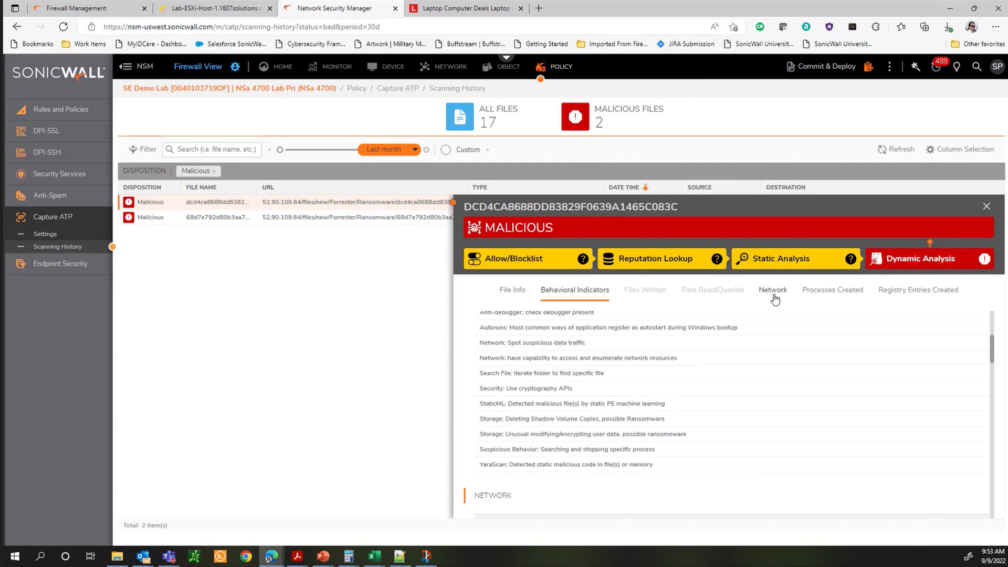
Step: Examine the network connections recorded in the malicious file's report, through to the end of the list
{"action": "left_click", "coordinate": [773, 294]}
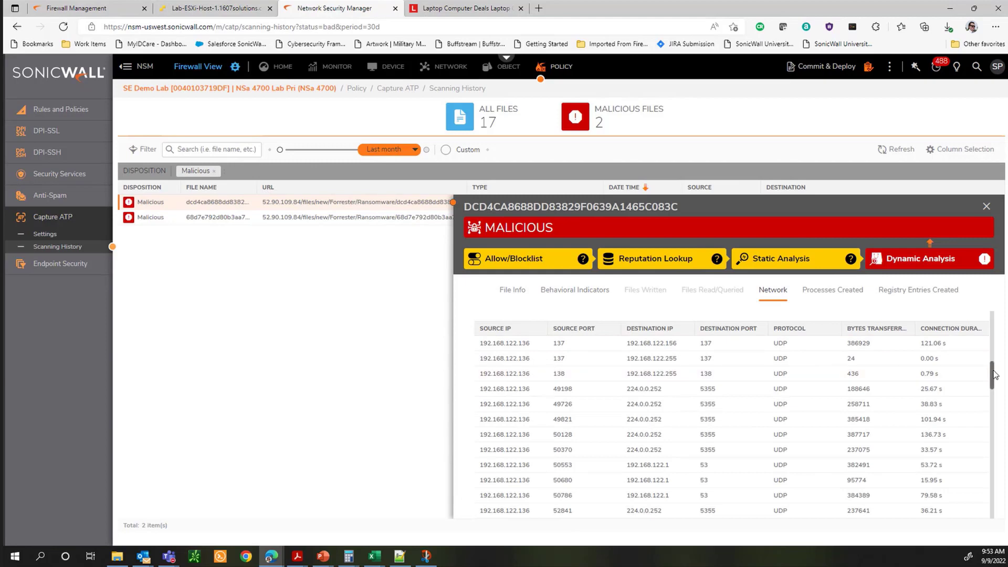
{"action": "left_click_drag", "start_coordinate": [994, 376], "coordinate": [993, 375]}
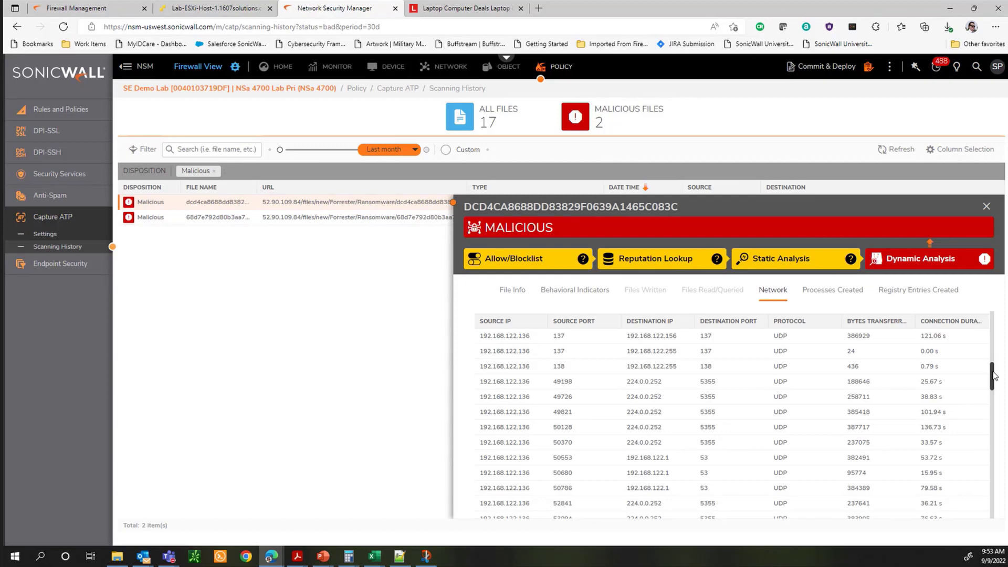
{"action": "left_click_drag", "start_coordinate": [992, 375], "coordinate": [991, 445]}
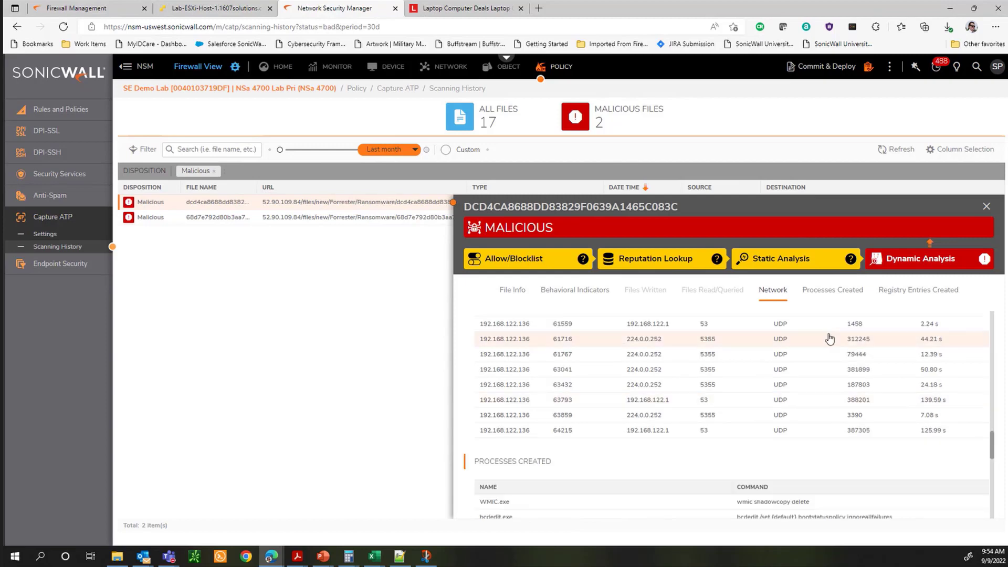
Step: Examine the processes created by the malicious file and the registry entries it deleted or modified
{"action": "left_click", "coordinate": [837, 292]}
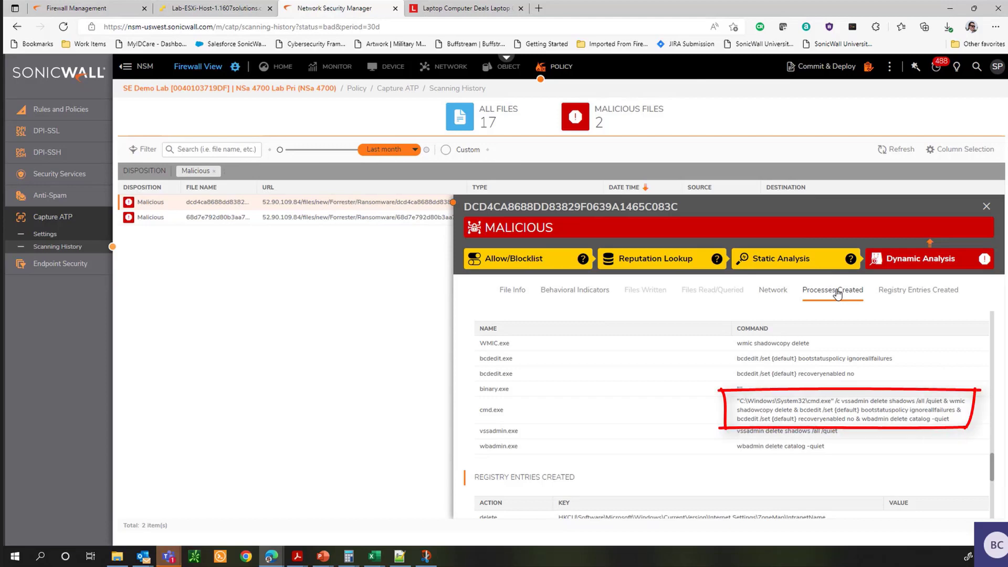
{"action": "left_click", "coordinate": [910, 291]}
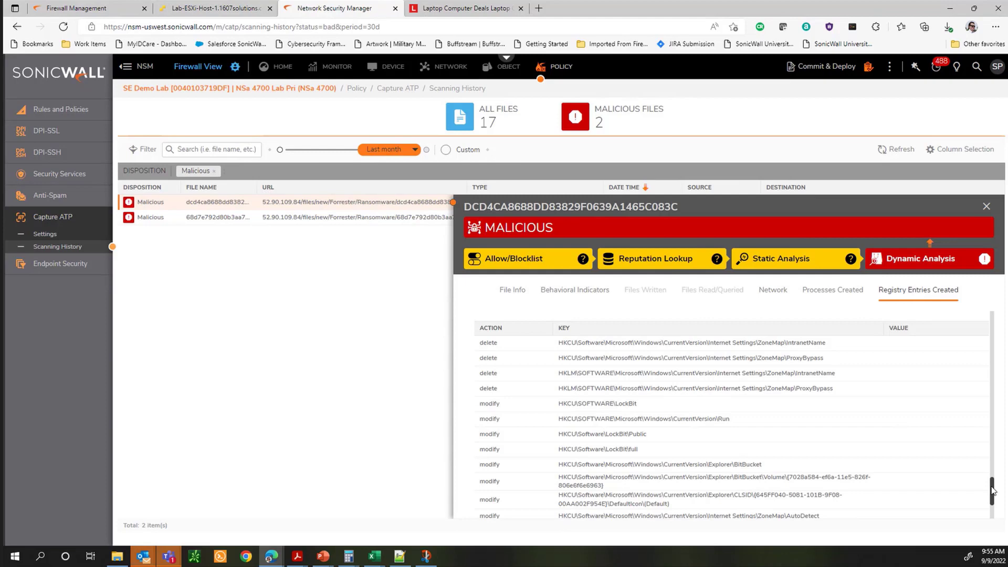
{"action": "left_click_drag", "start_coordinate": [991, 490], "coordinate": [992, 499]}
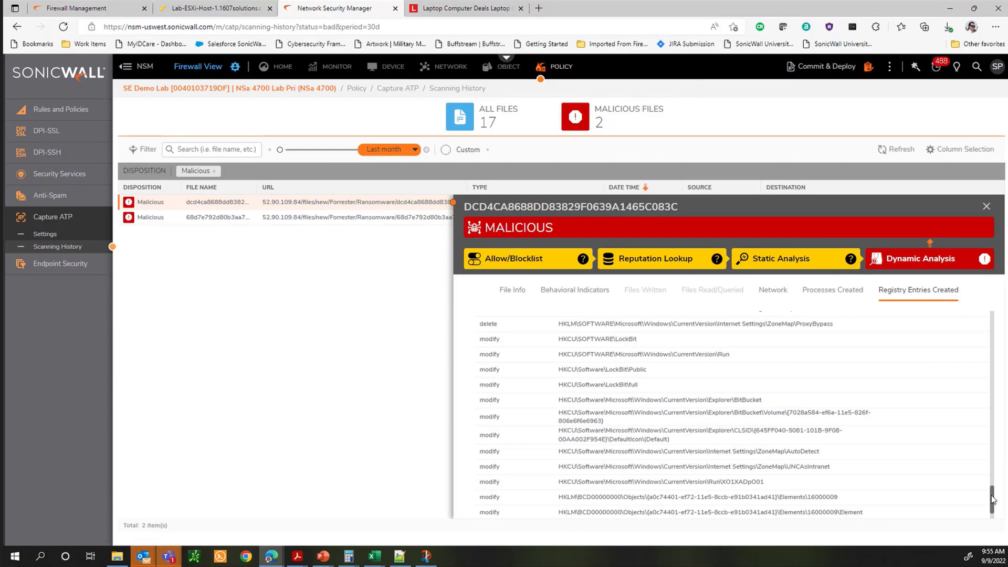
{"action": "left_click_drag", "start_coordinate": [992, 498], "coordinate": [993, 513]}
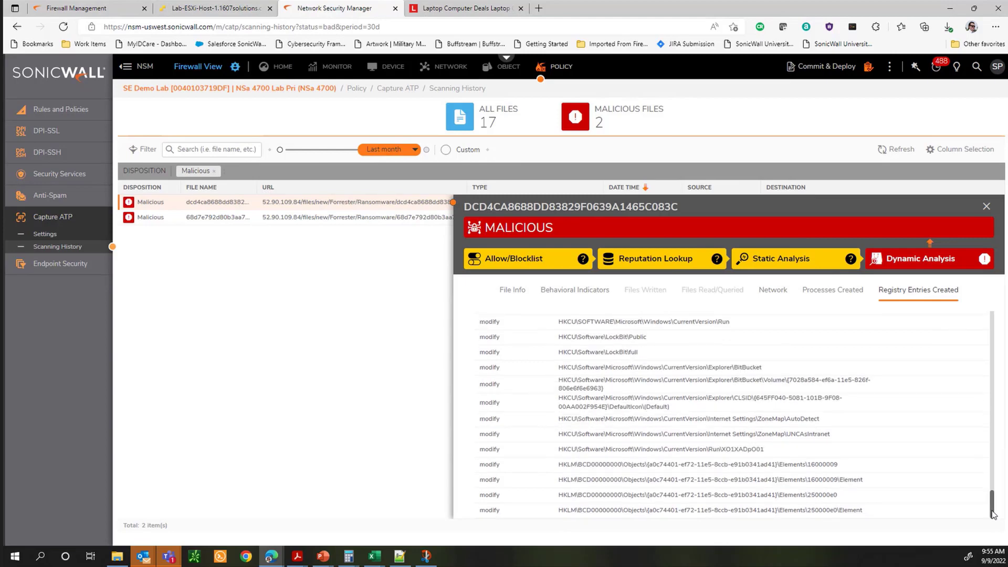